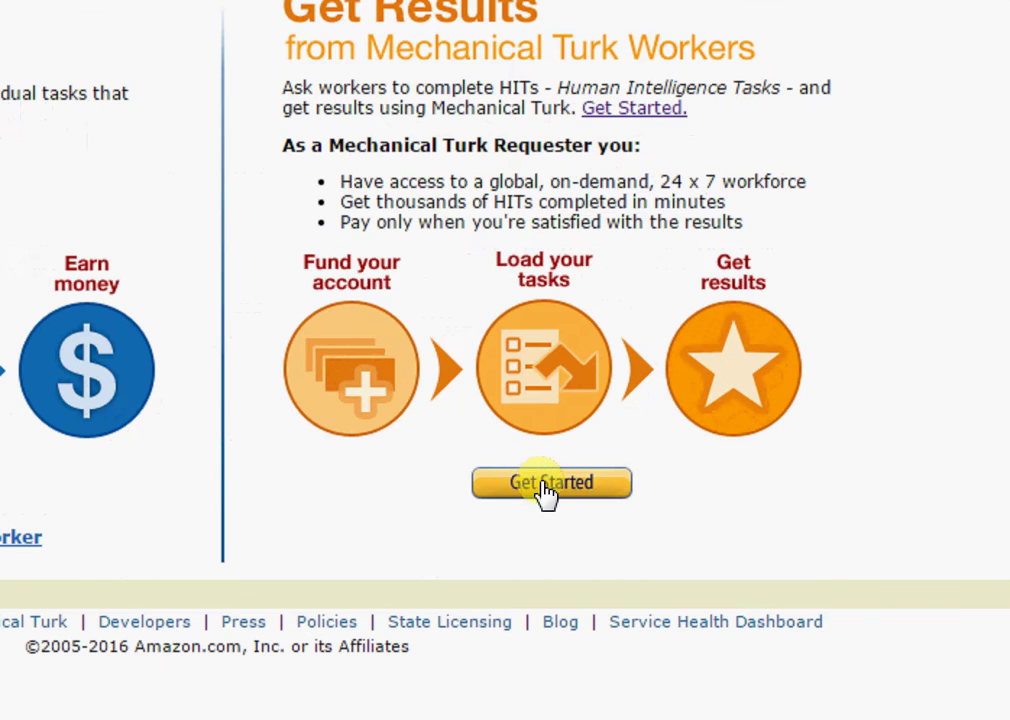
Step: Create a new project from the Survey Link template under Create > New Project
click(654, 466)
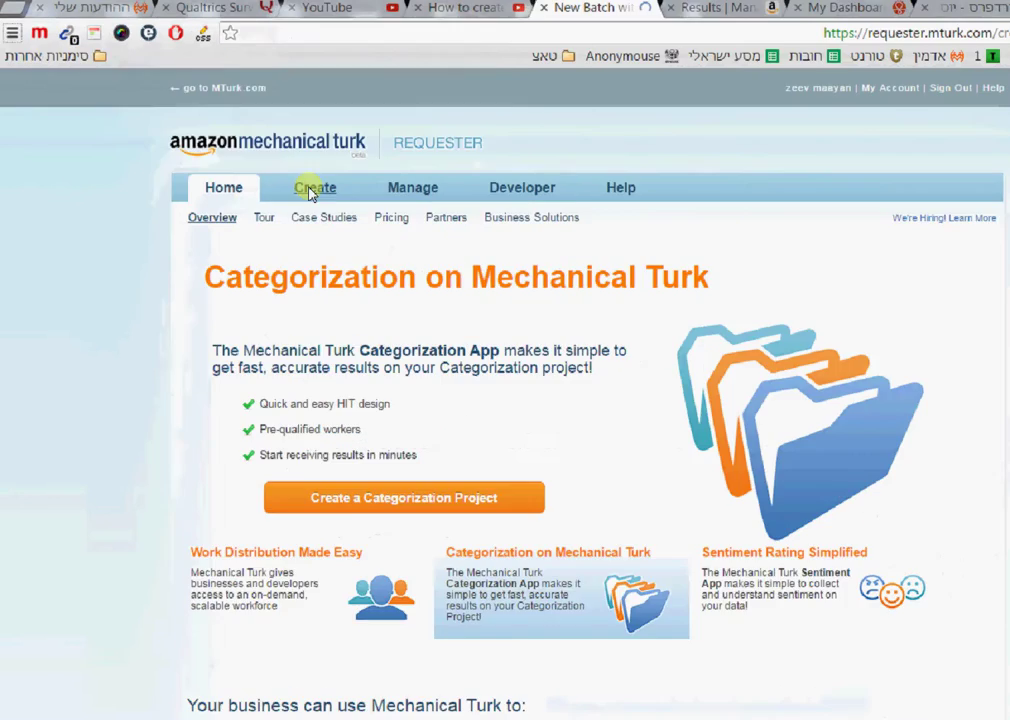
click(533, 322)
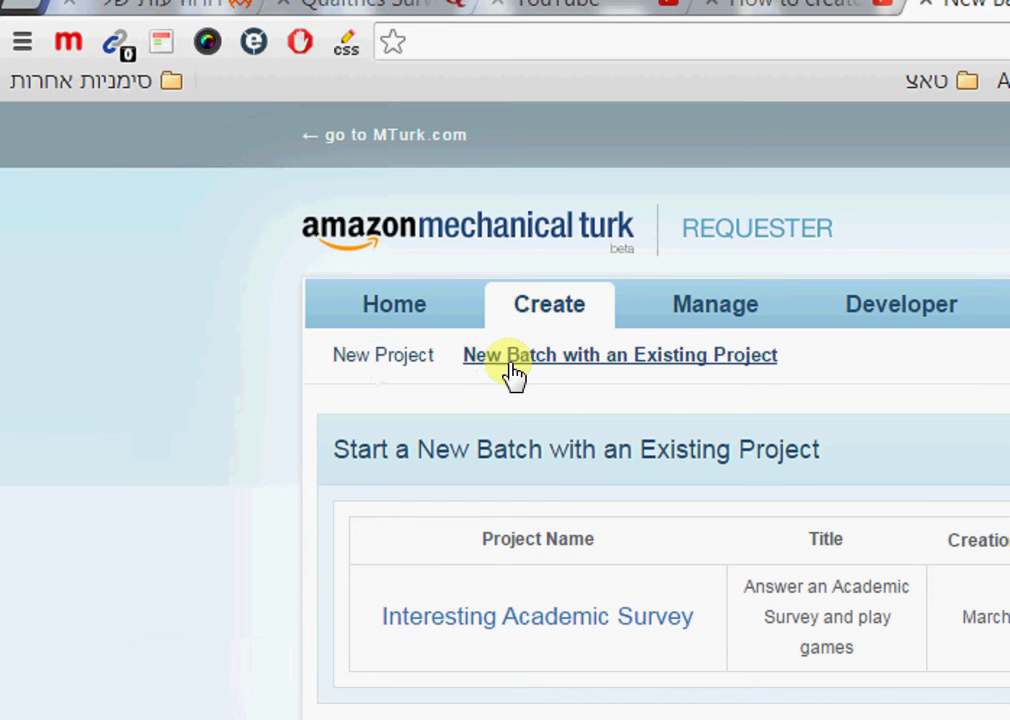
click(370, 366)
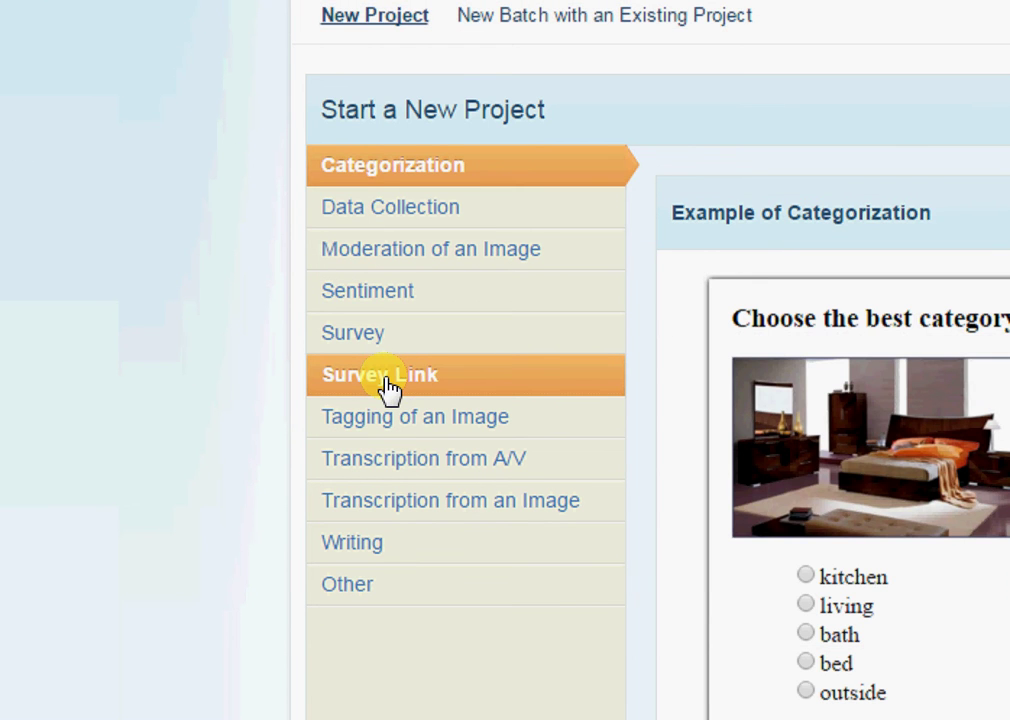
click(388, 388)
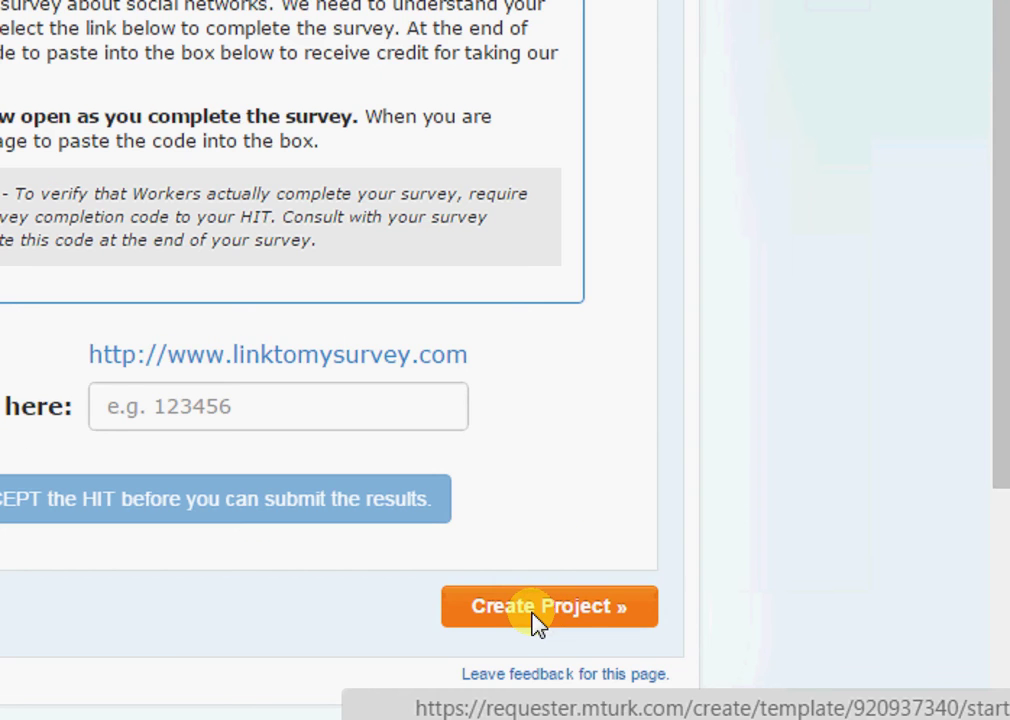
click(653, 640)
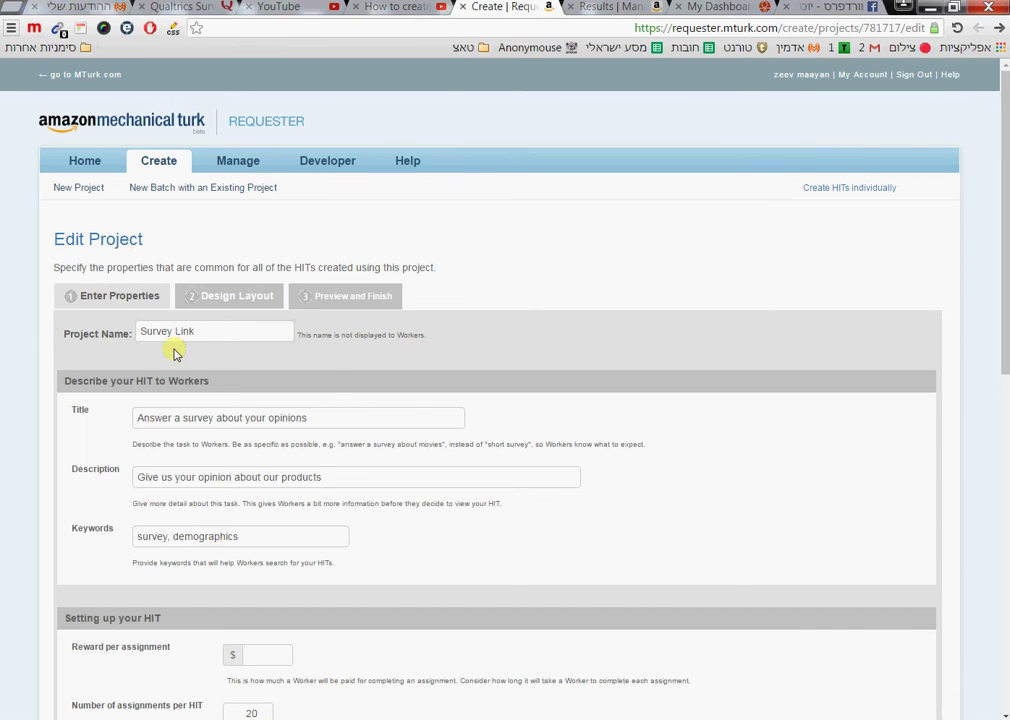
drag(225, 331, 50, 340)
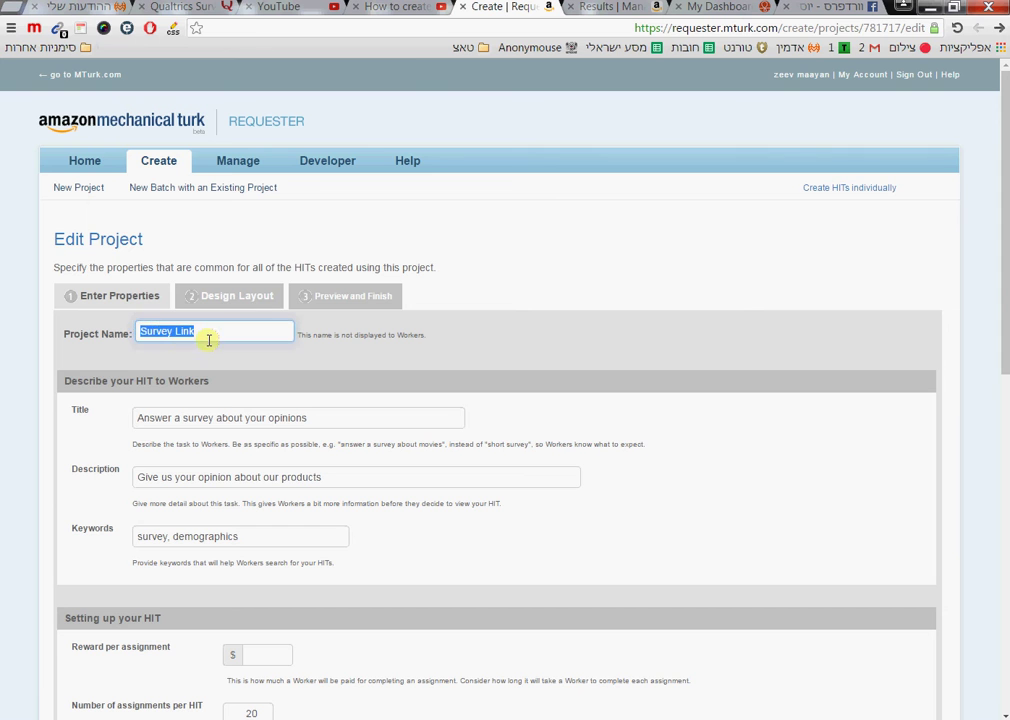
drag(340, 418, 135, 418)
drag(390, 469, 11, 465)
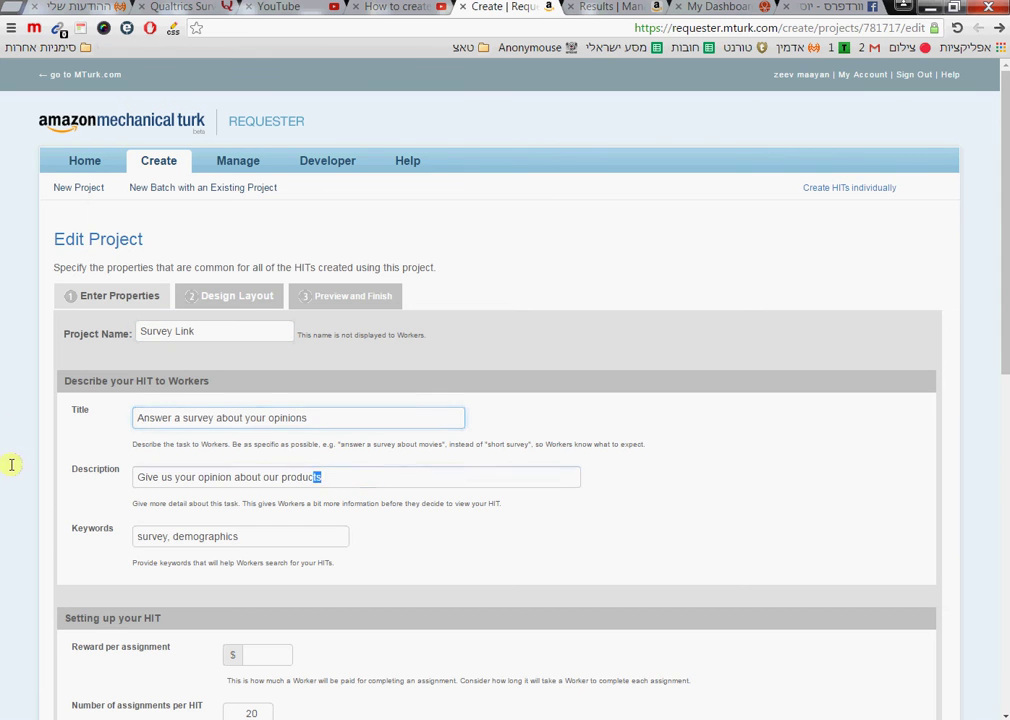
drag(266, 532, 9, 528)
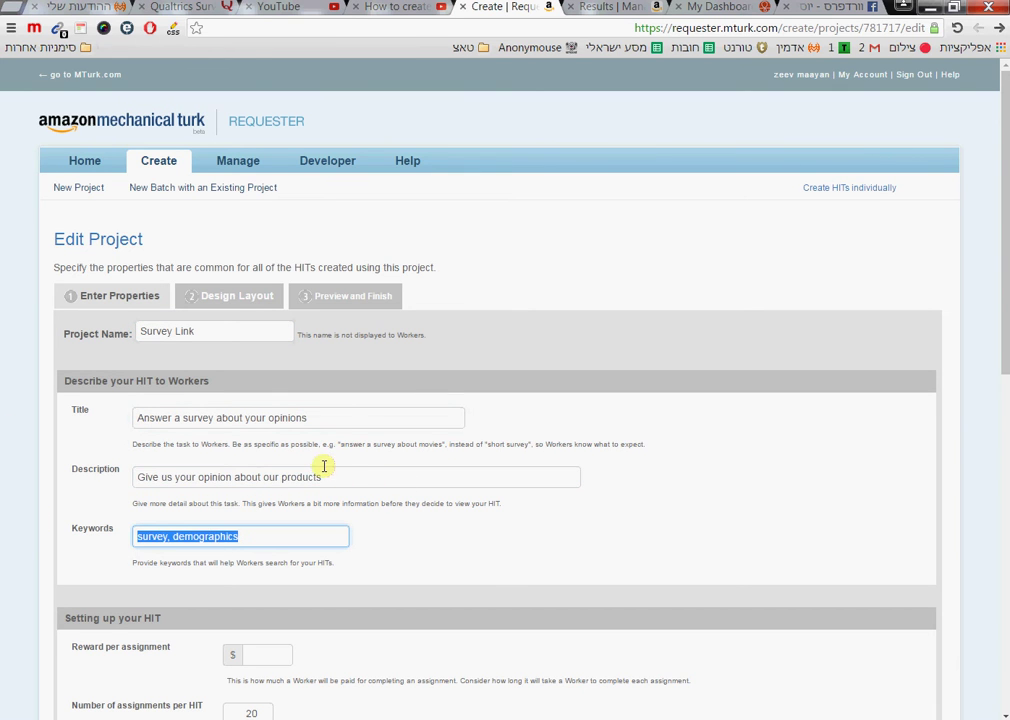
click(343, 416)
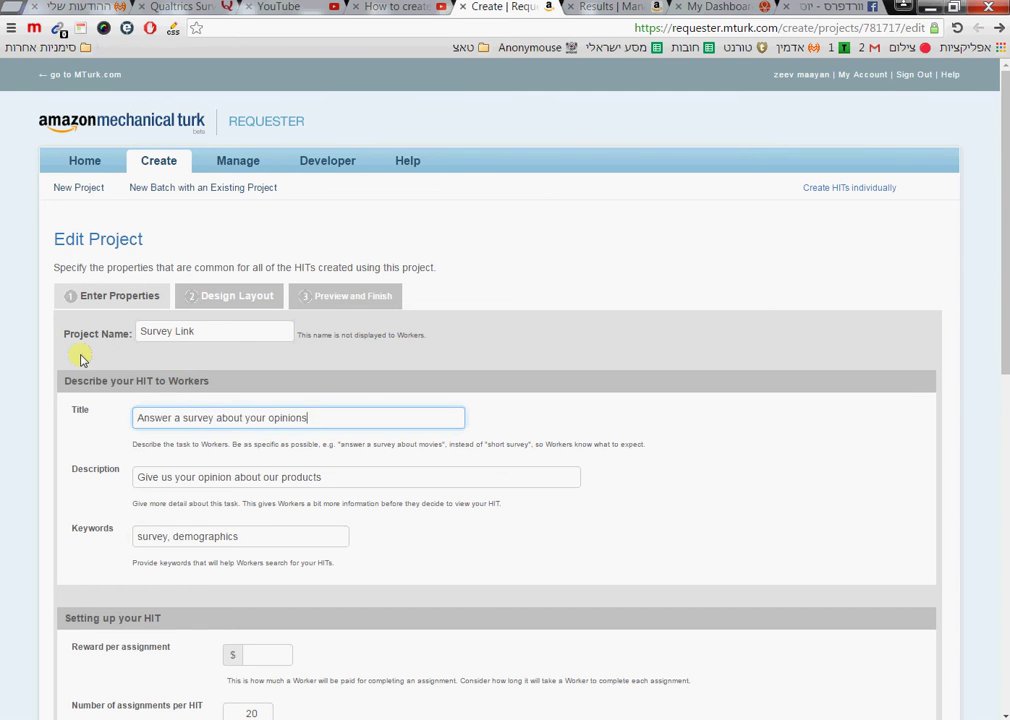
scroll(80, 355, down, 1)
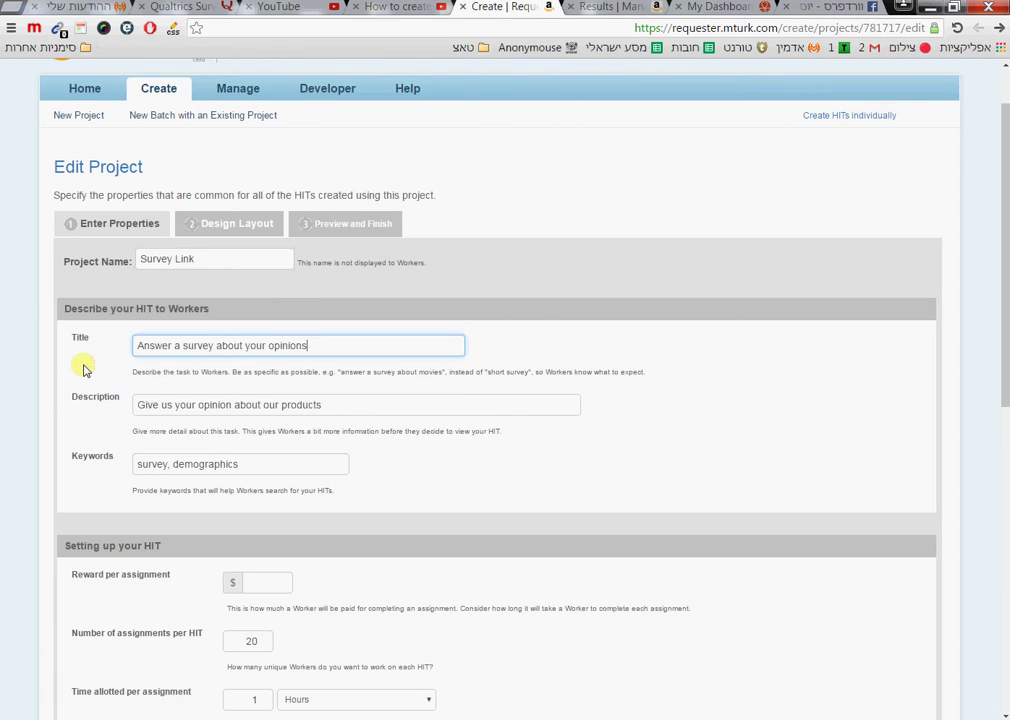
scroll(82, 371, down, 2)
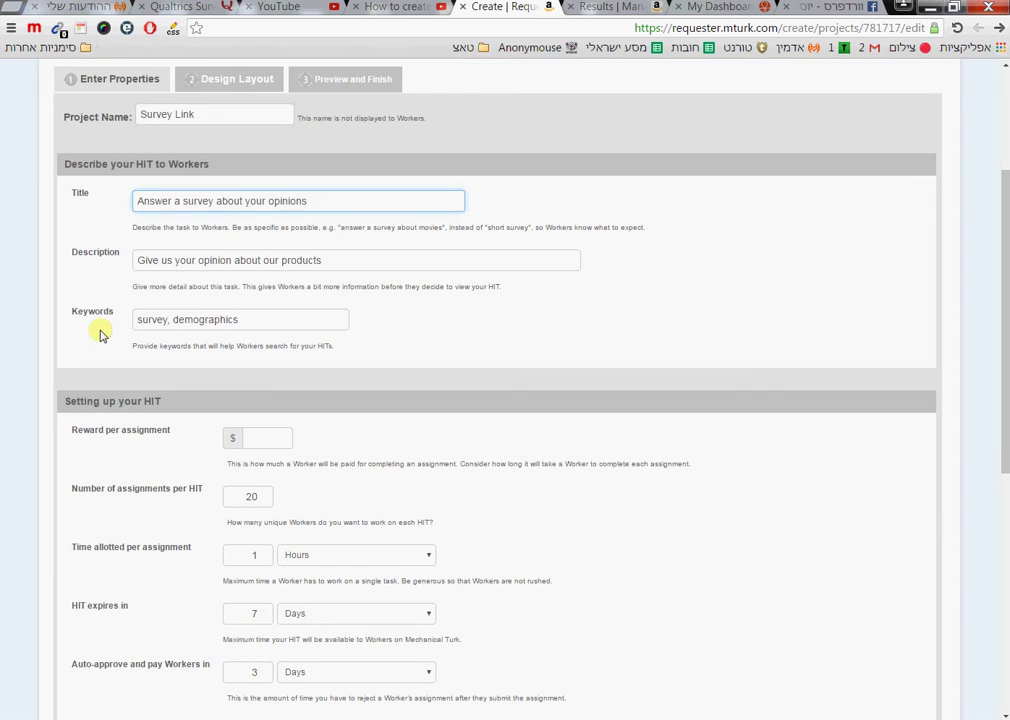
click(257, 438)
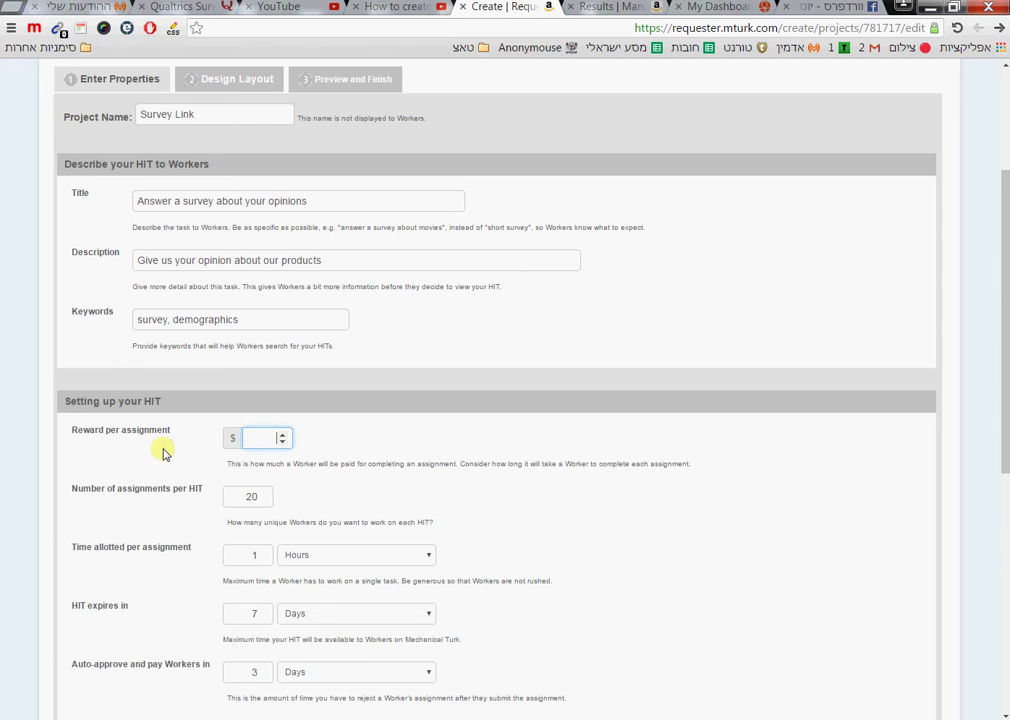
Step: Lower the number of assignments per HIT from 20 to 18
scroll(170, 438, down, 1)
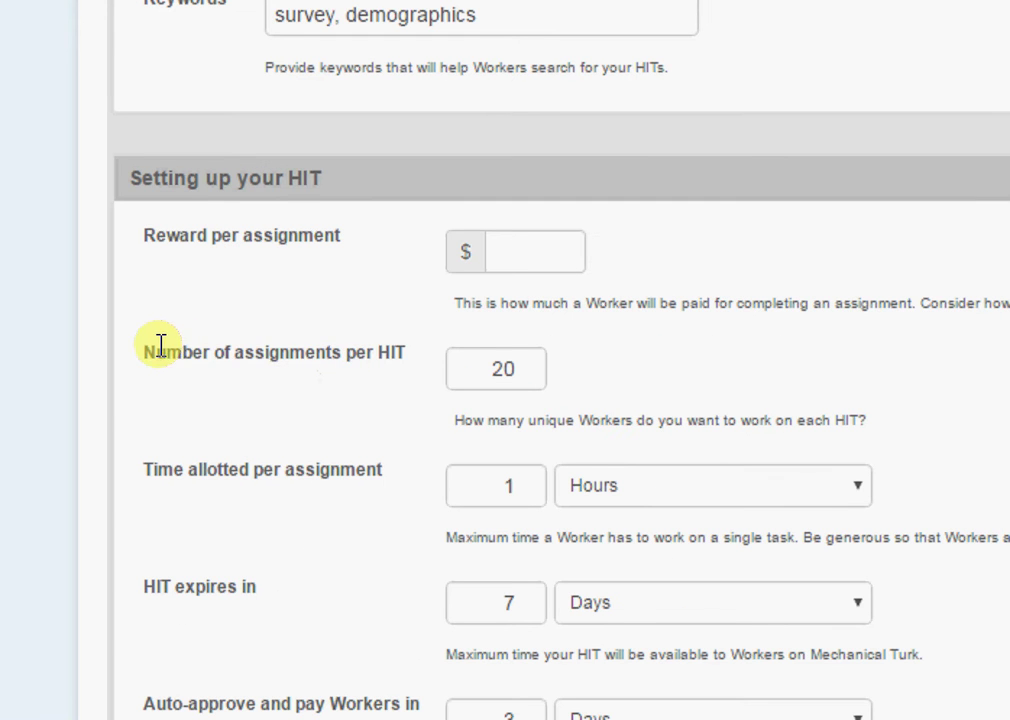
drag(72, 416, 162, 422)
drag(326, 366, 394, 354)
click(266, 445)
mouse_move(170, 342)
mouse_down()
mouse_move(363, 334)
mouse_move(392, 343)
mouse_move(181, 364)
mouse_move(390, 365)
mouse_move(178, 343)
mouse_move(397, 348)
mouse_move(180, 354)
mouse_up()
click(392, 343)
click(390, 365)
click(178, 343)
click(182, 354)
double_click(497, 366)
click(612, 356)
click(527, 375)
click(527, 375)
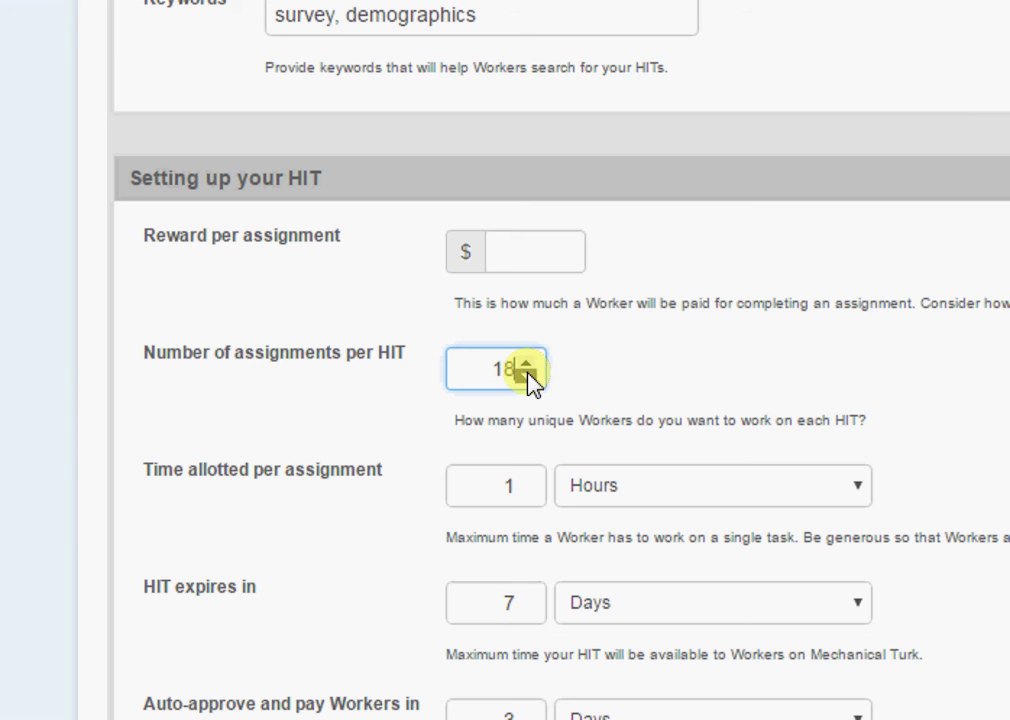
double_click(500, 370)
click(405, 418)
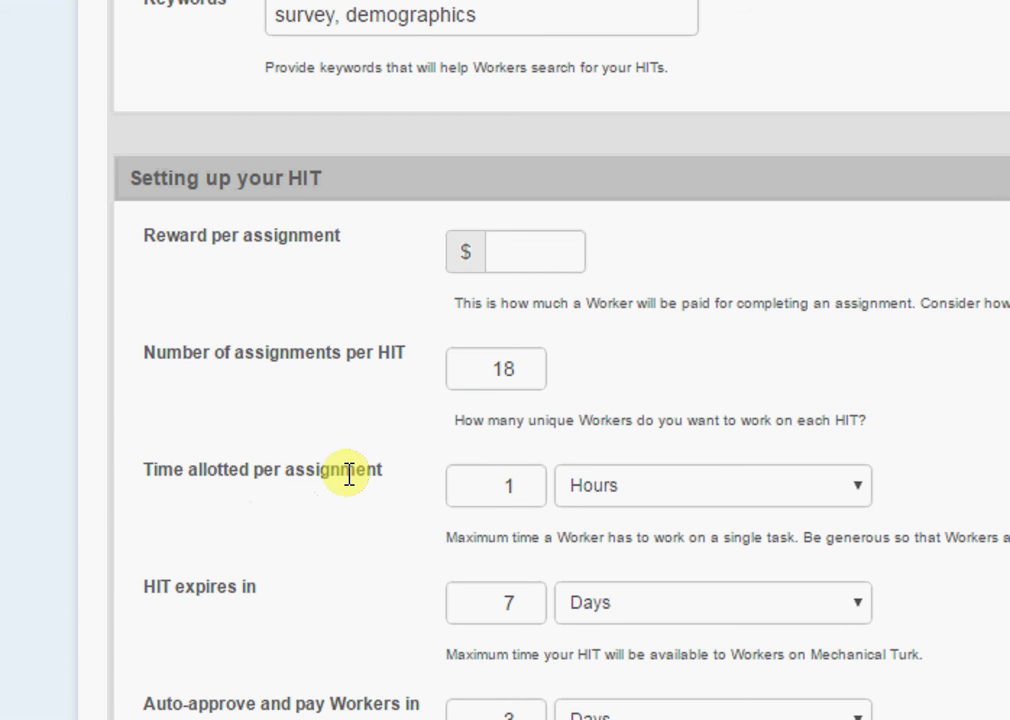
Step: Set the time allotted per assignment to 5 Minutes
click(710, 499)
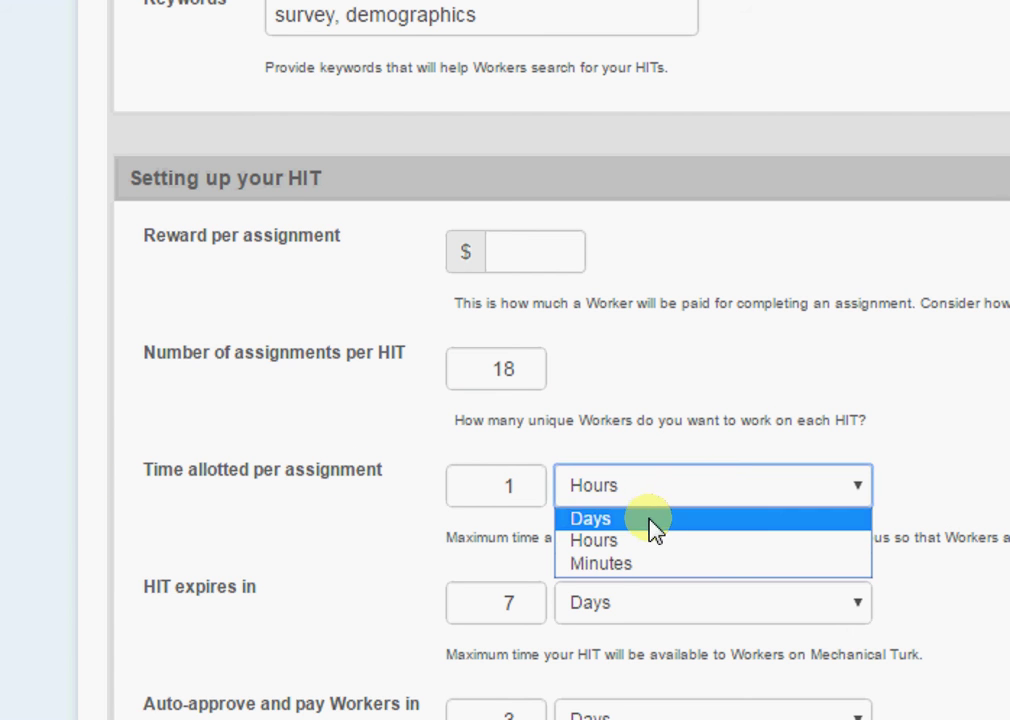
click(620, 566)
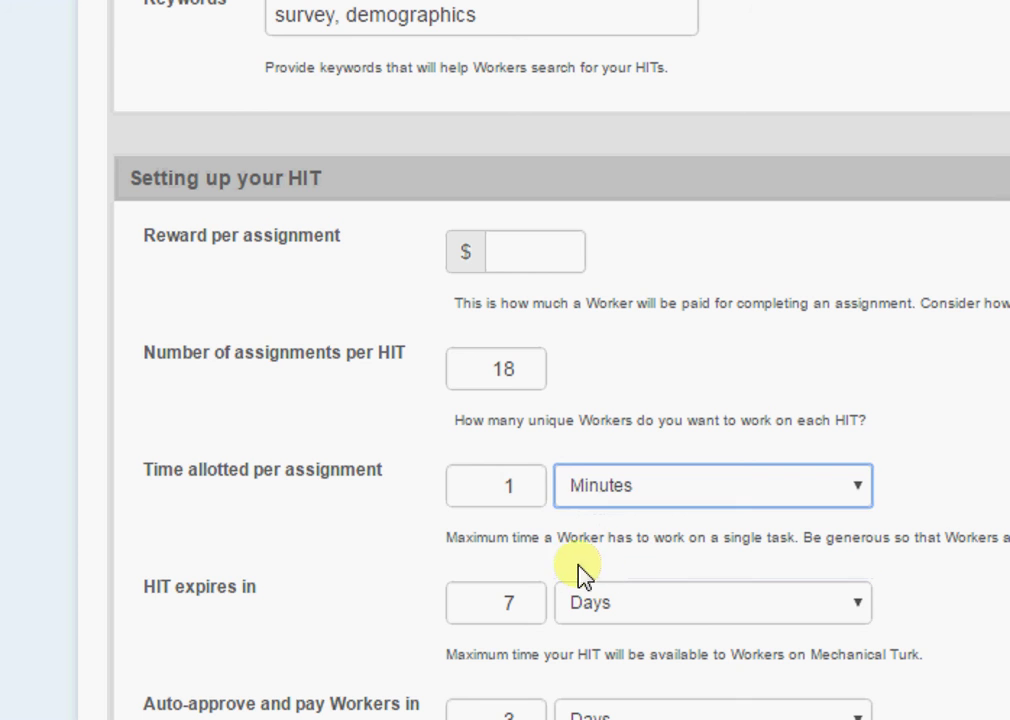
click(526, 481)
click(526, 481)
click(526, 481)
click(526, 481)
click(527, 493)
Step: Change the auto-approve delay from 3 to 5 days
scroll(338, 505, down, 1)
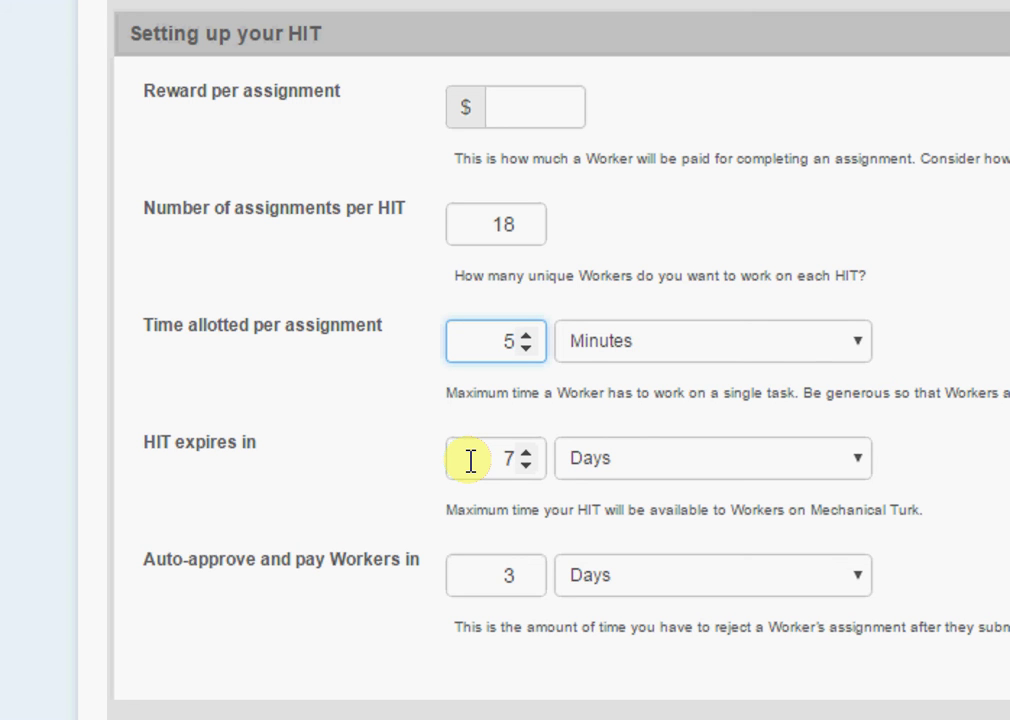
scroll(525, 590, down, 1)
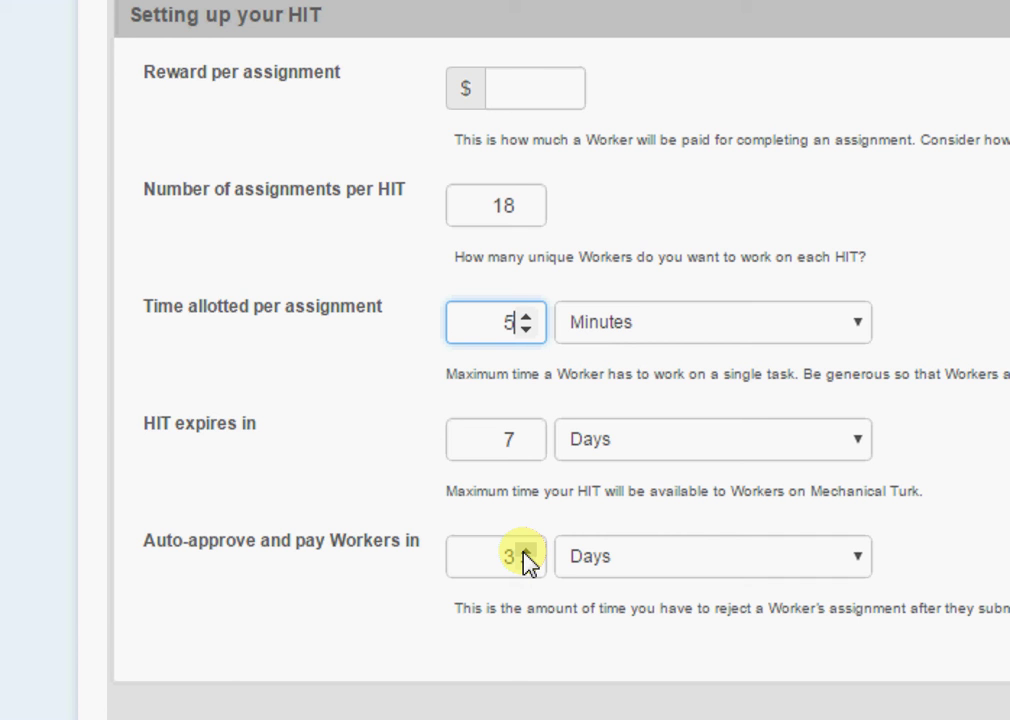
click(527, 558)
key(BackSpace)
text(5)
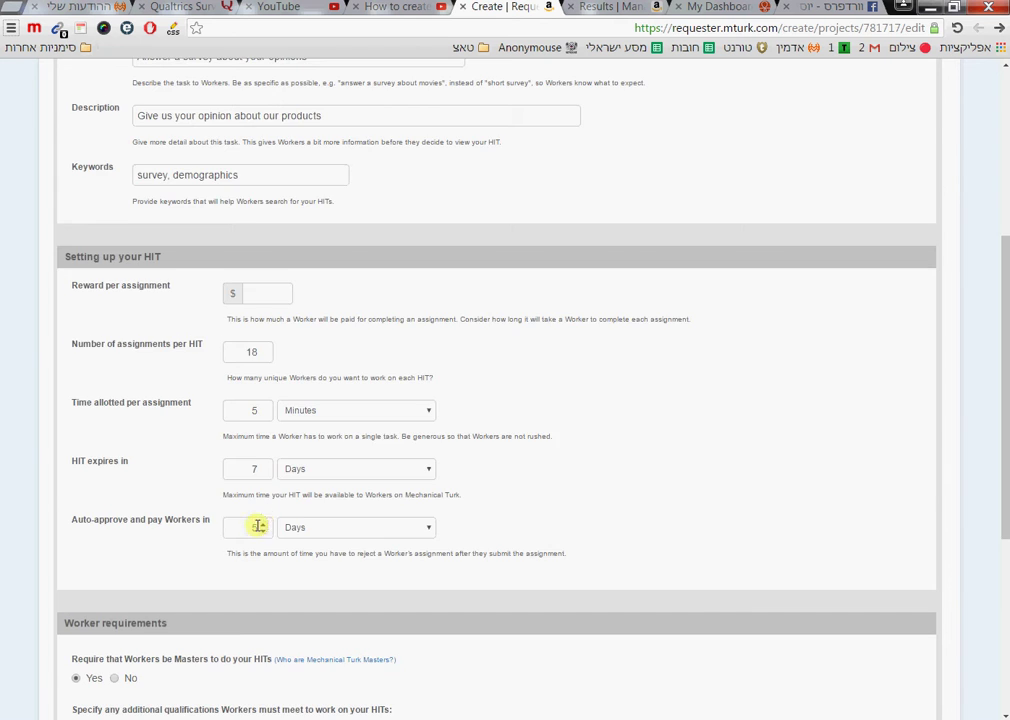
scroll(528, 560, down, 2)
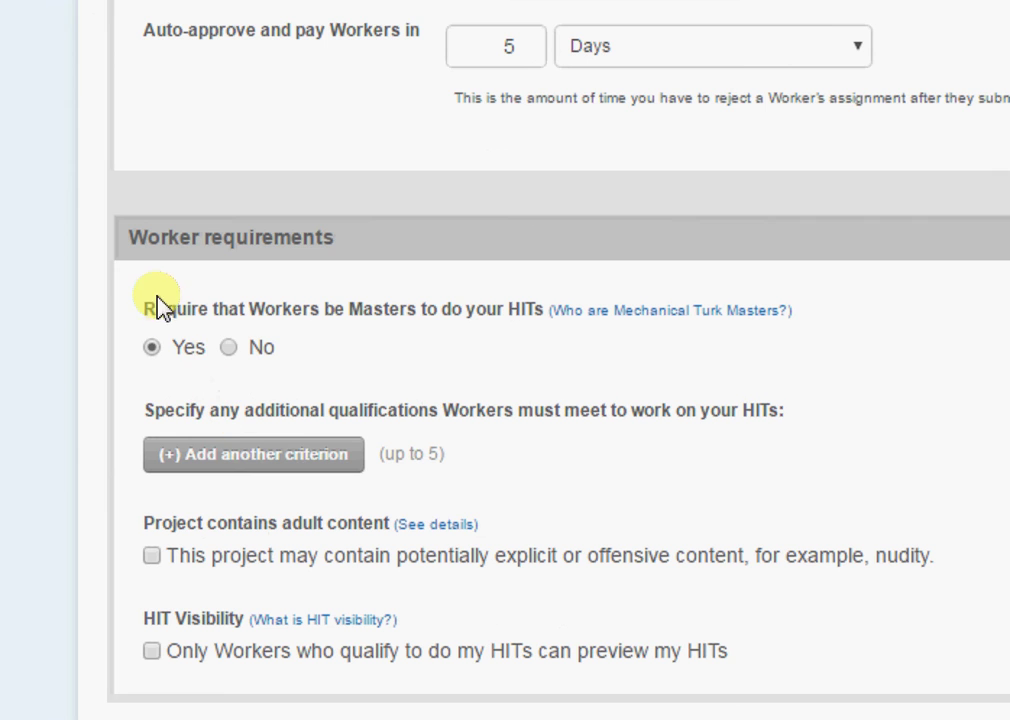
Step: Stop requiring Masters workers for the HITs
drag(157, 306, 514, 291)
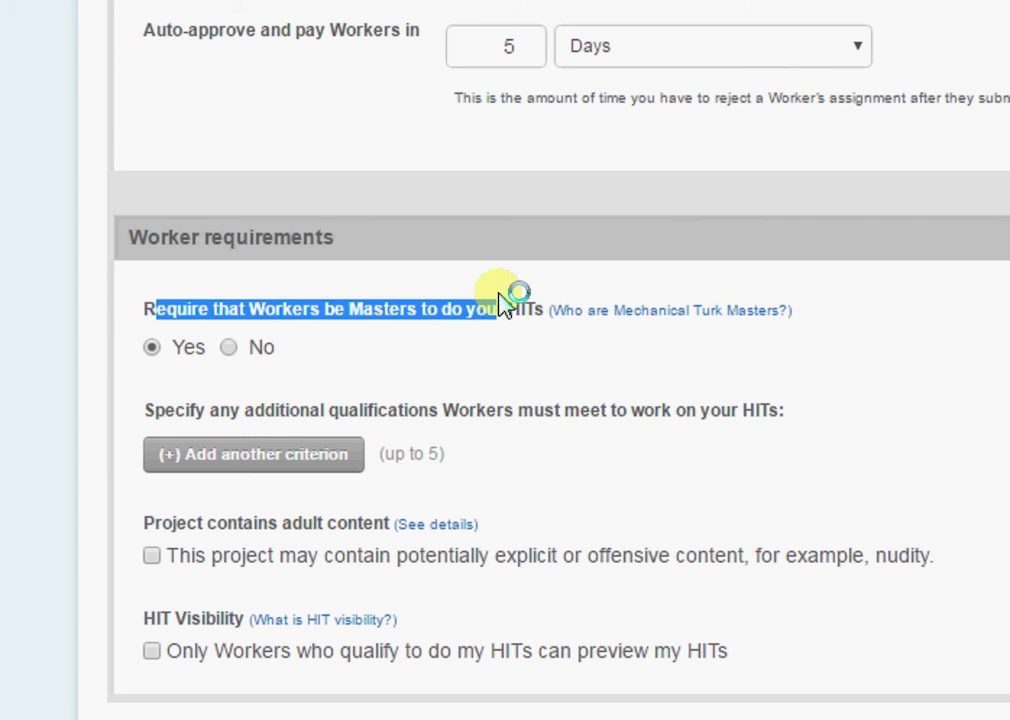
click(157, 335)
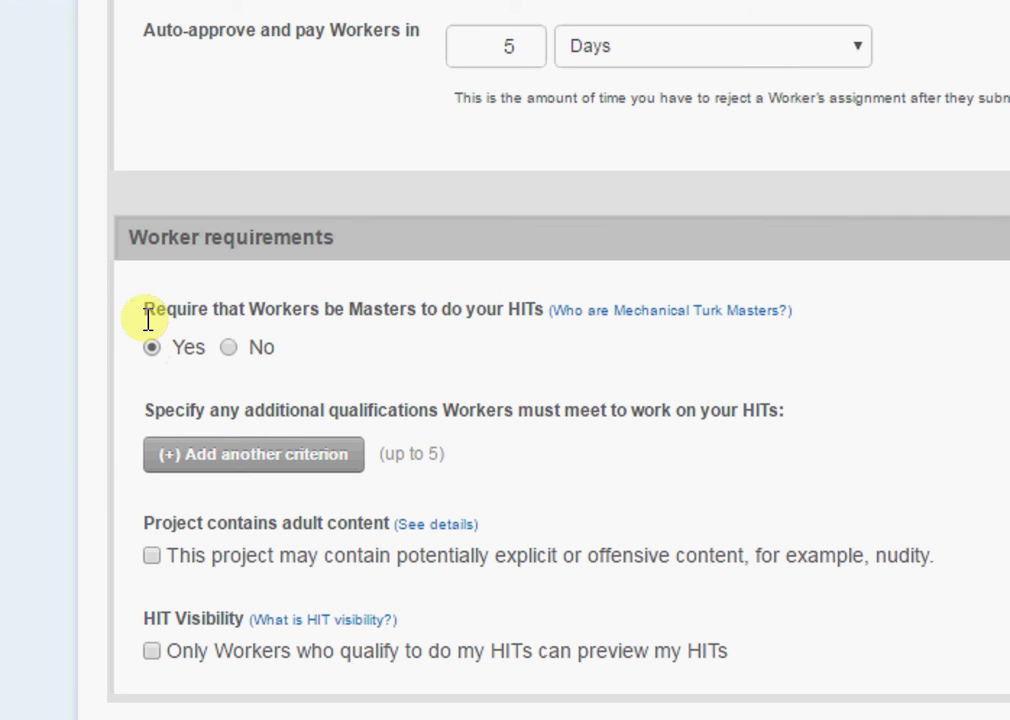
drag(145, 313, 545, 313)
click(537, 344)
click(229, 349)
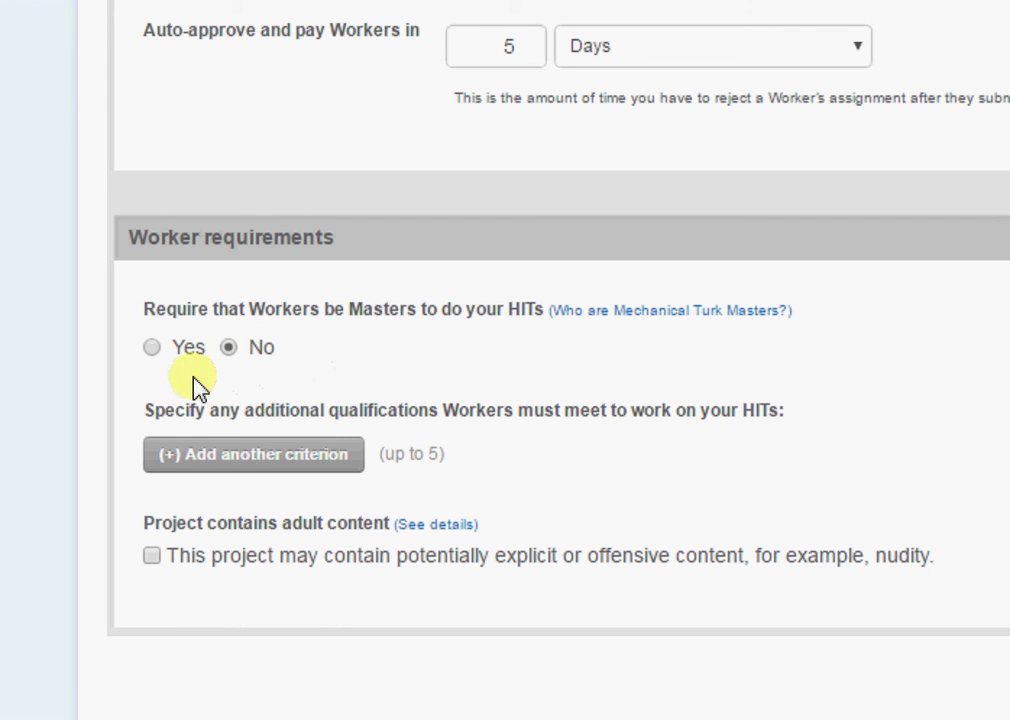
Step: Add a worker Location criterion set to ÅLAND ISLANDS (AX)
click(226, 456)
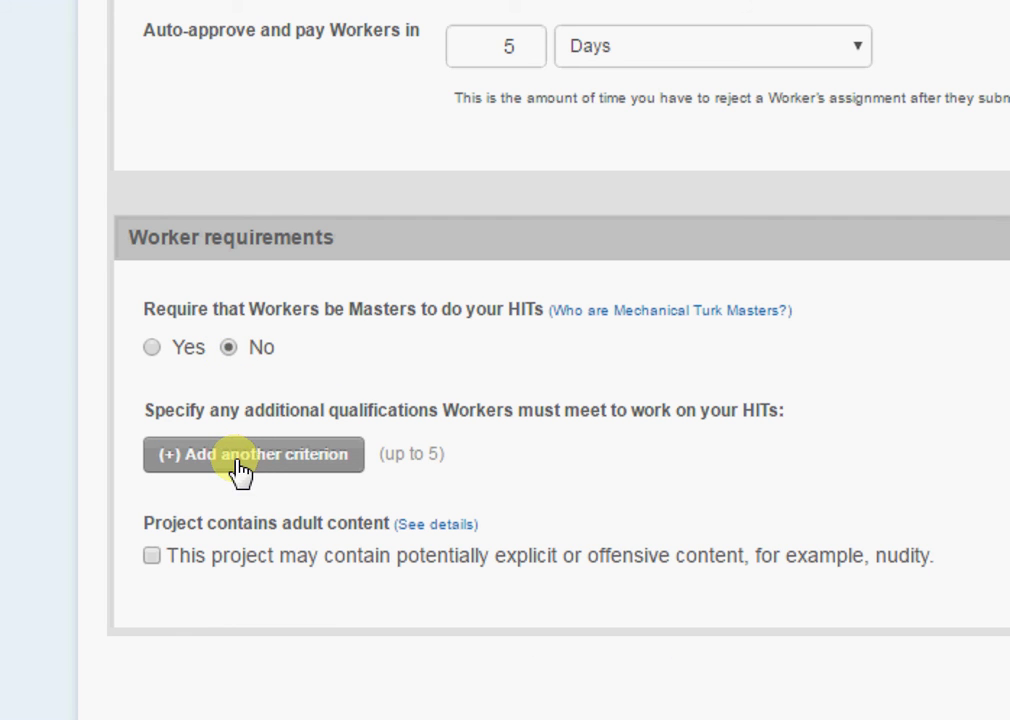
scroll(642, 397, down, 1)
click(598, 320)
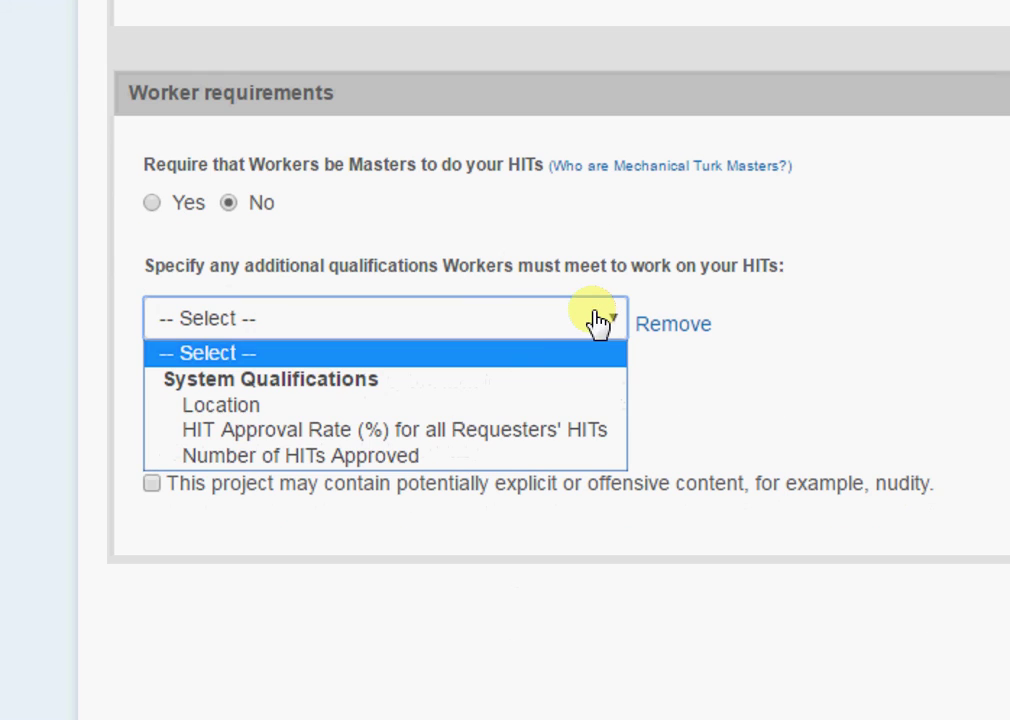
click(412, 406)
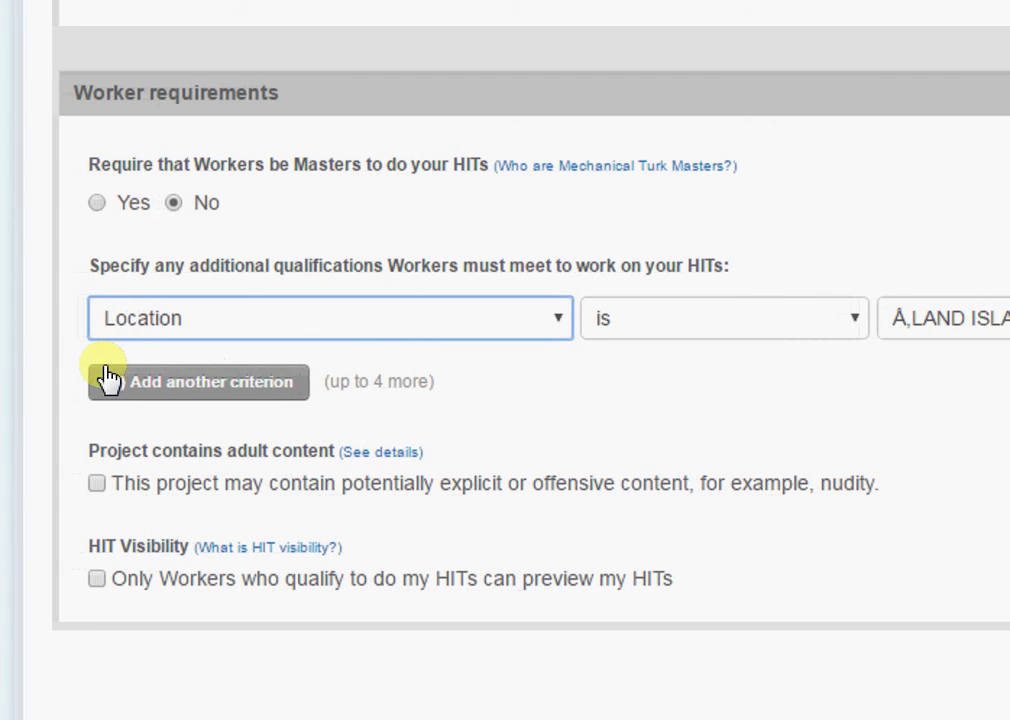
Step: Add a second criterion requiring more than 50 approved HITs
click(228, 378)
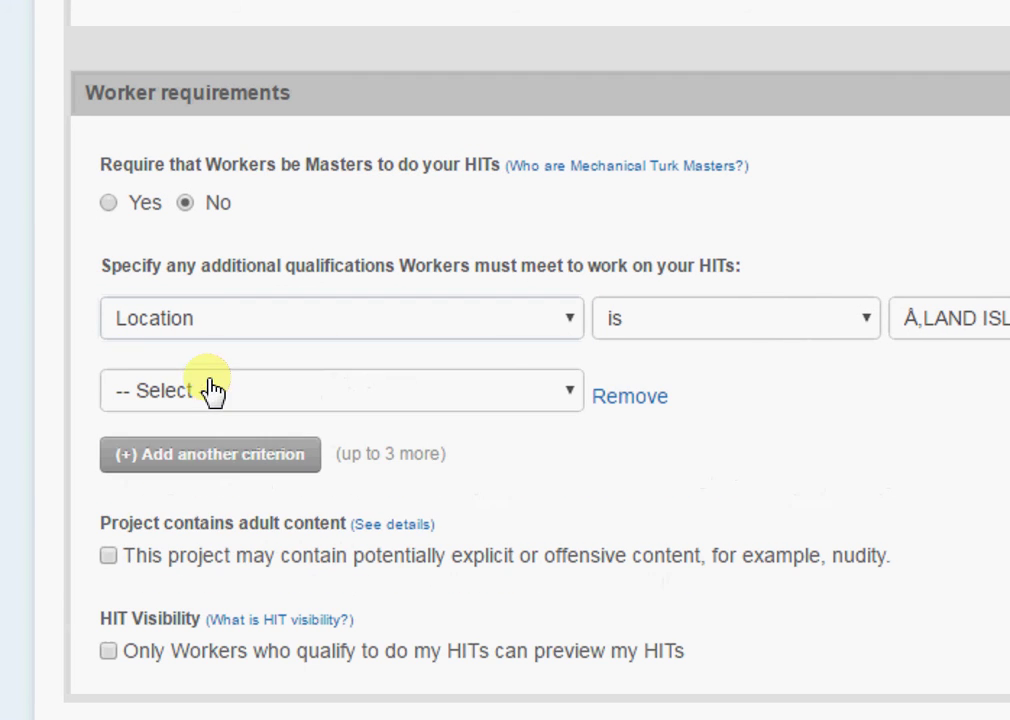
click(525, 405)
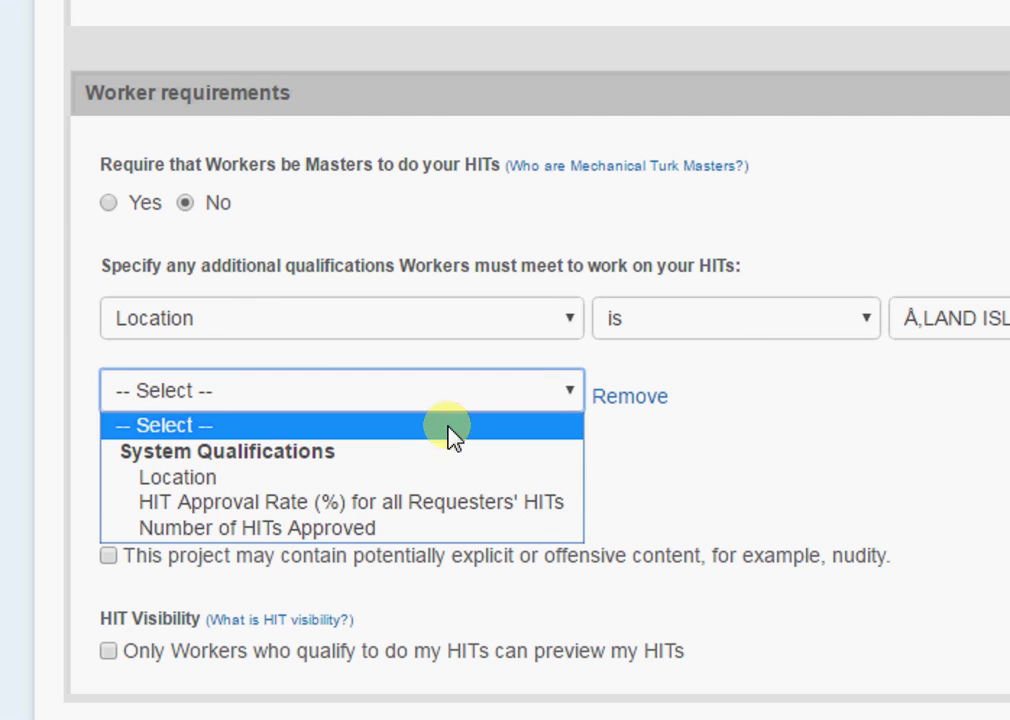
click(345, 528)
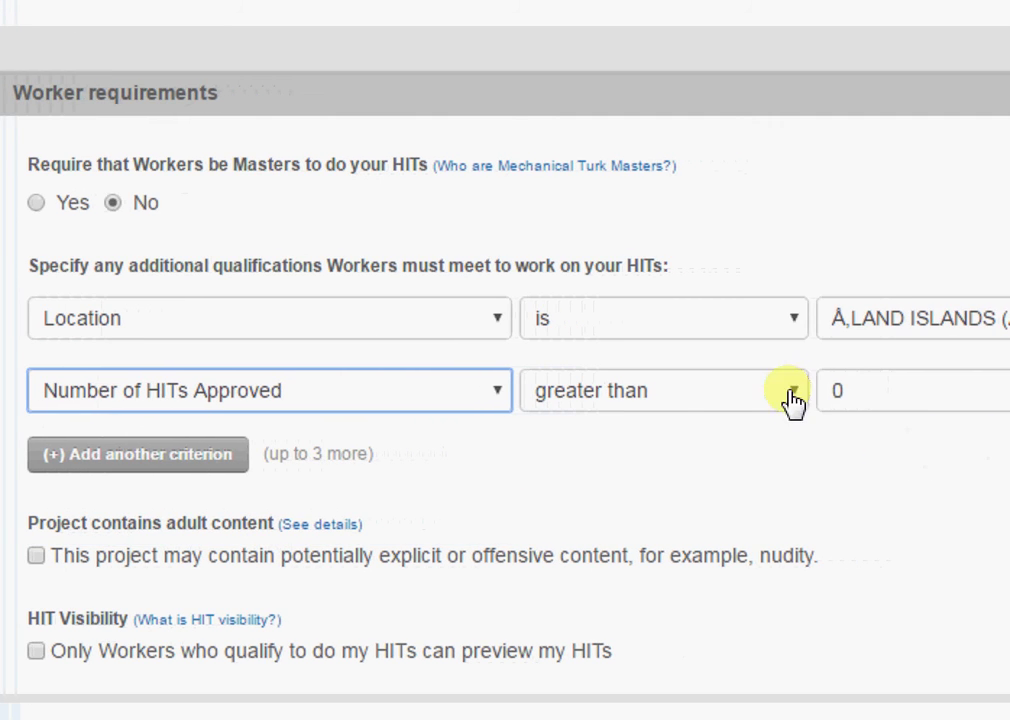
click(1000, 390)
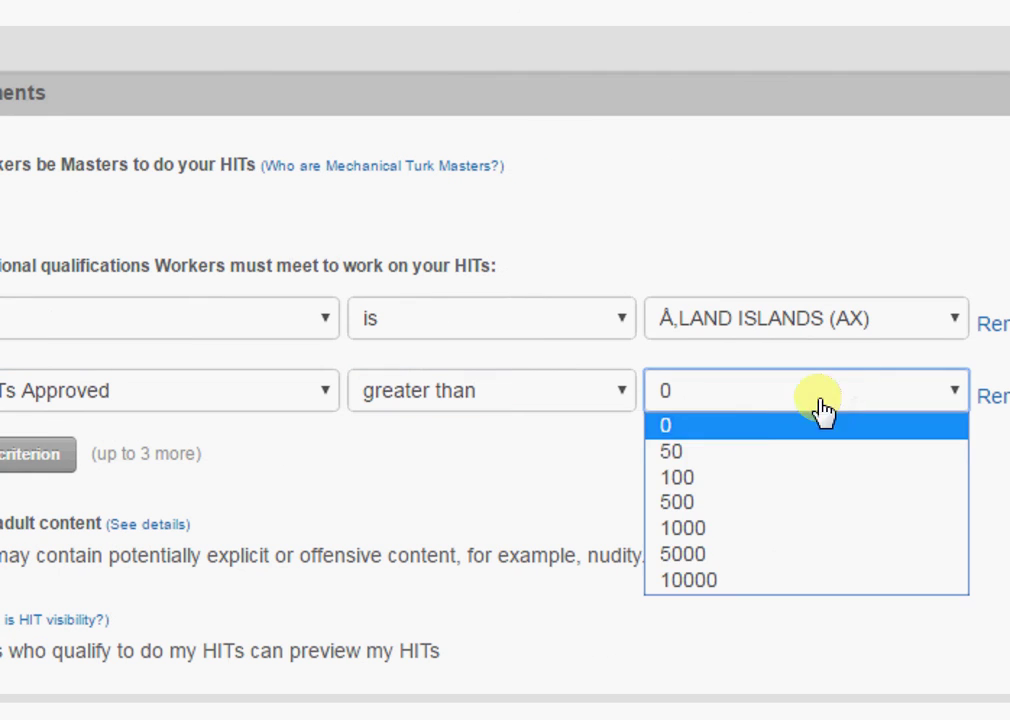
click(712, 455)
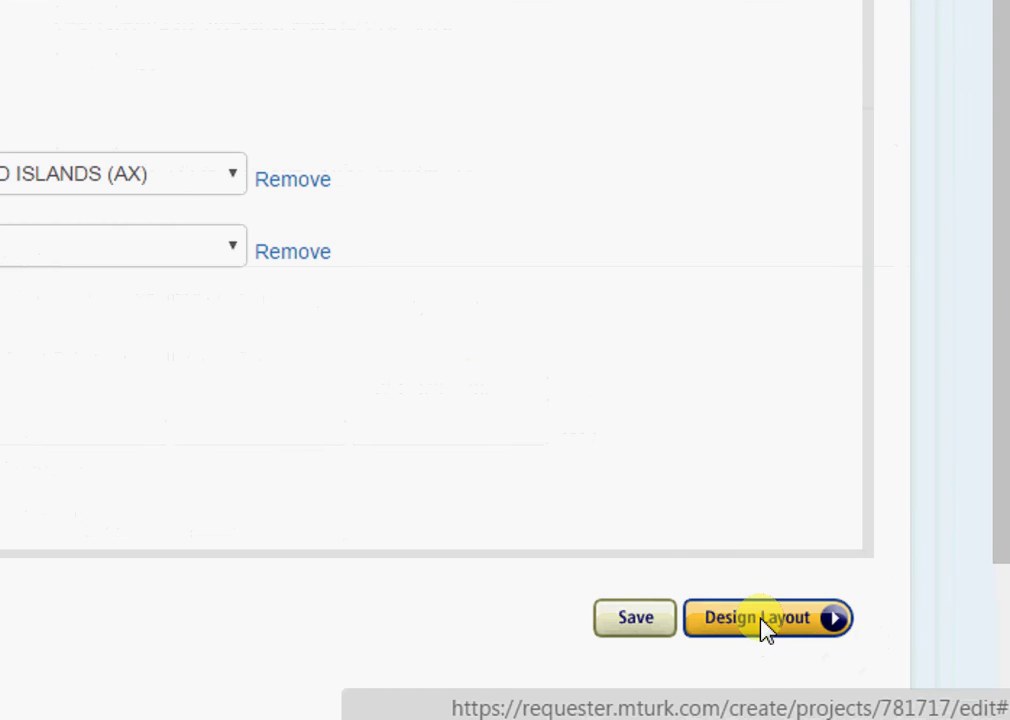
Step: Move on to the Design Layout page of the project
click(886, 669)
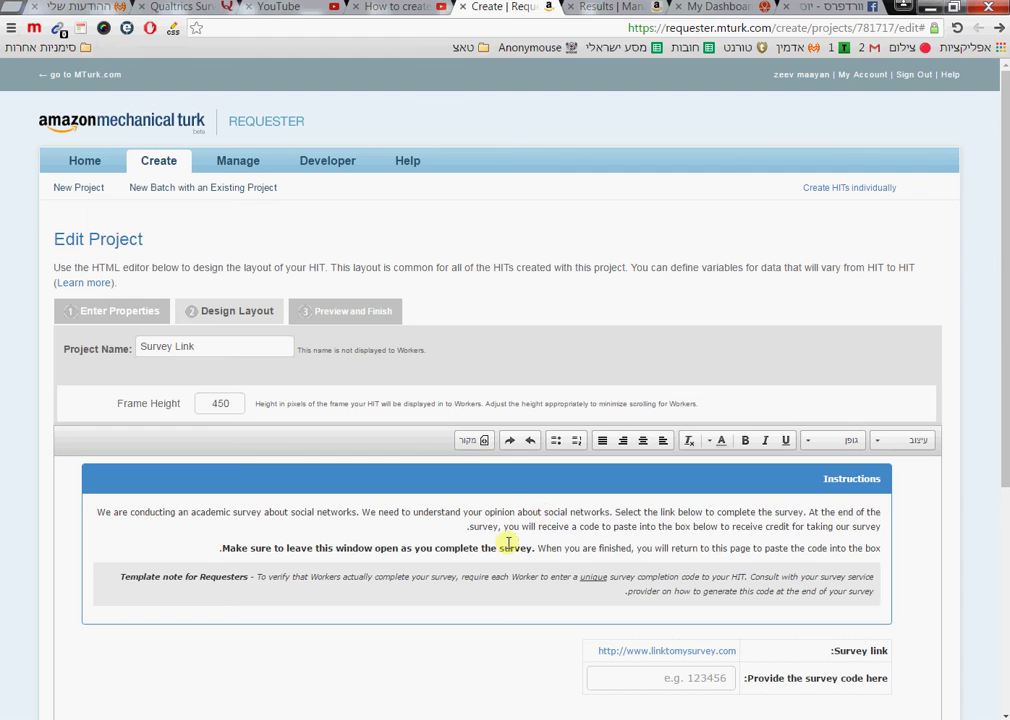
drag(508, 543, 435, 578)
click(446, 568)
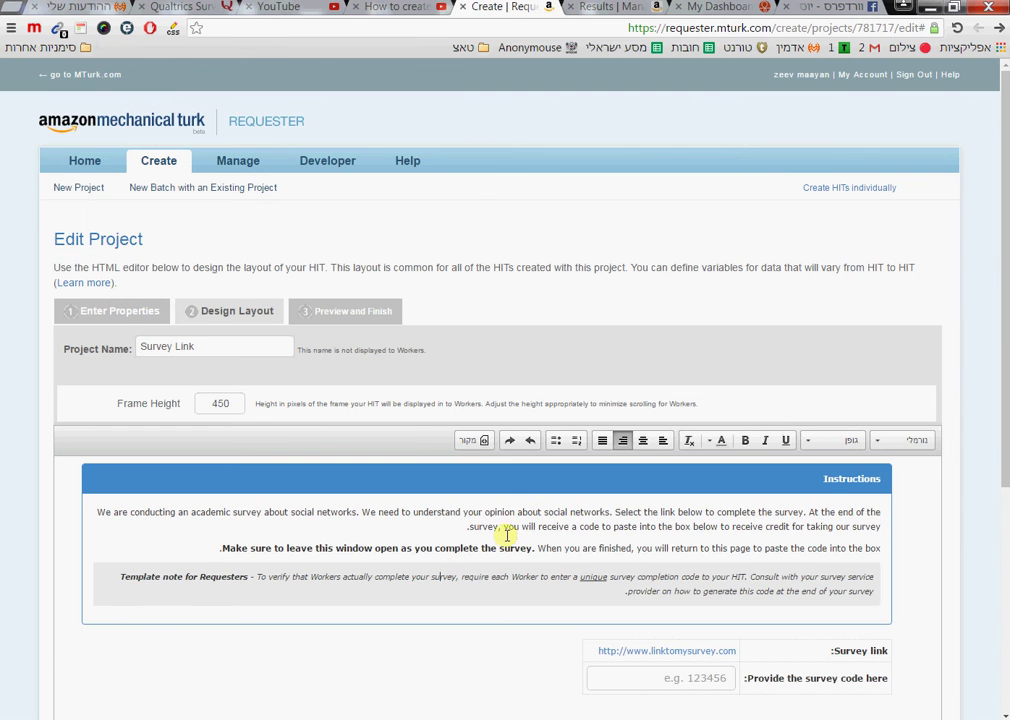
scroll(500, 530, down, 1)
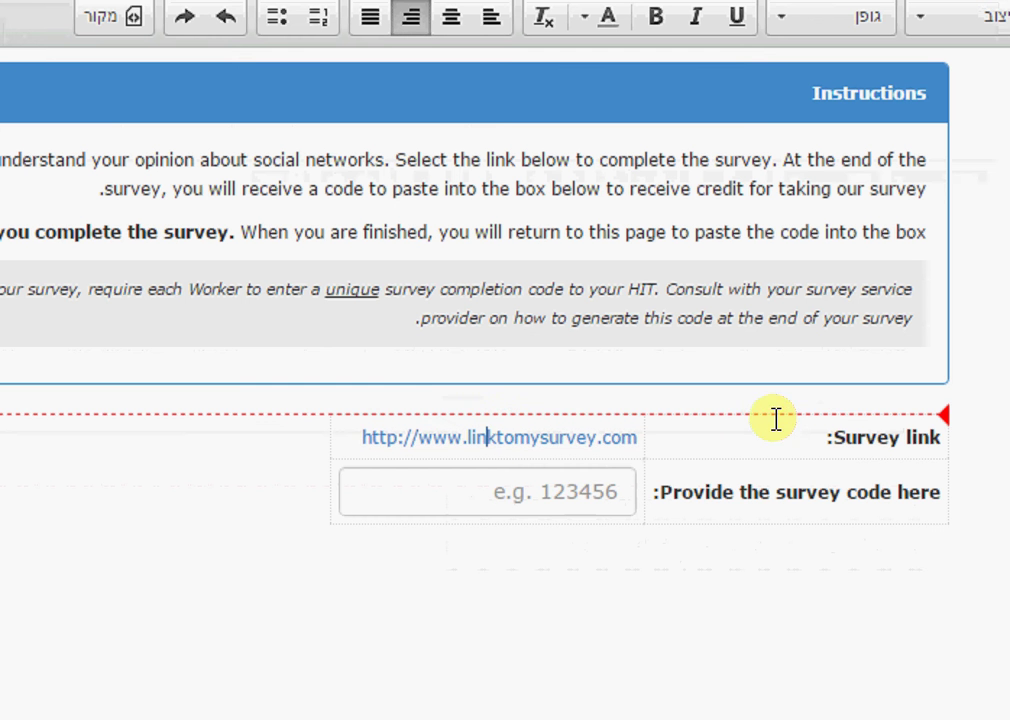
drag(361, 437, 636, 435)
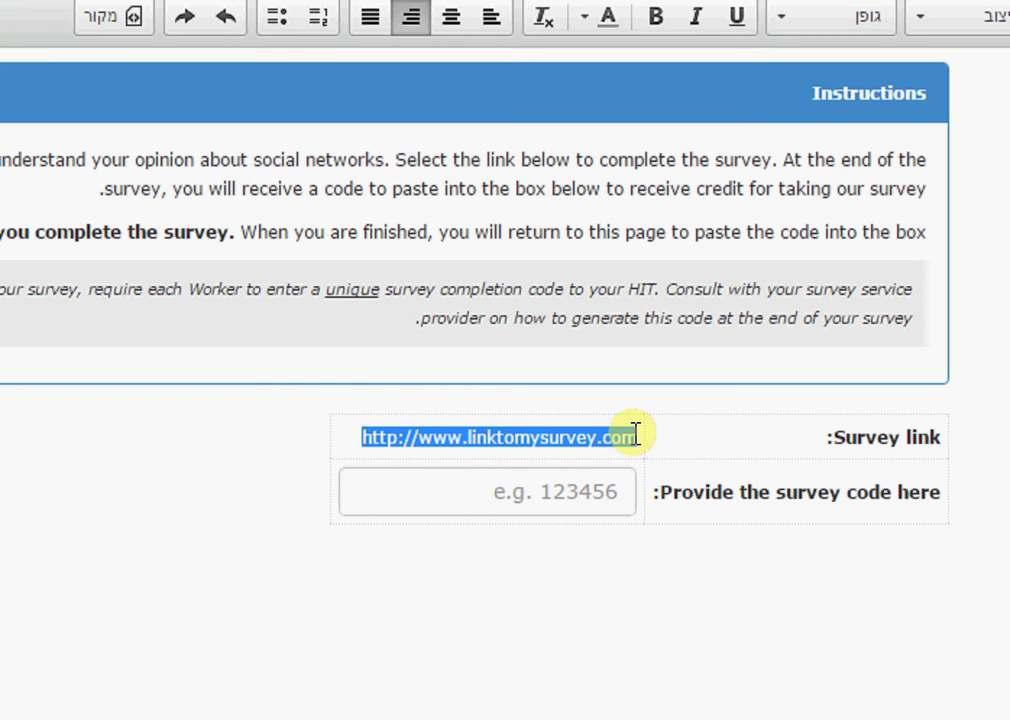
key(Delete)
right_click(571, 437)
scroll(568, 446, down, 5)
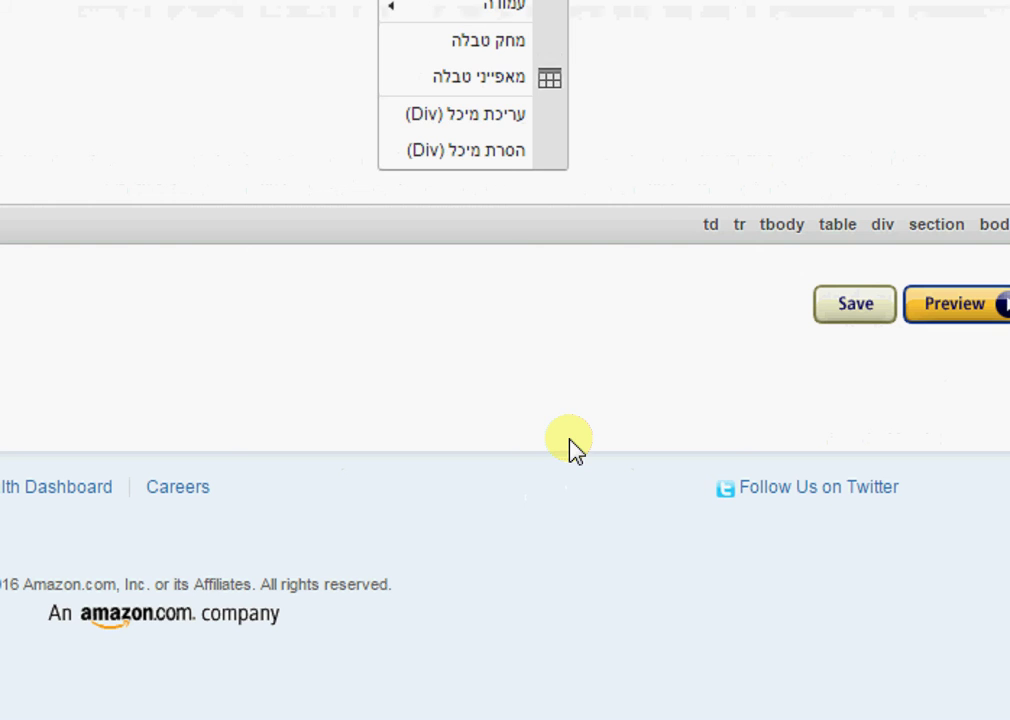
scroll(640, 122, up, 1)
scroll(640, 8, up, 2)
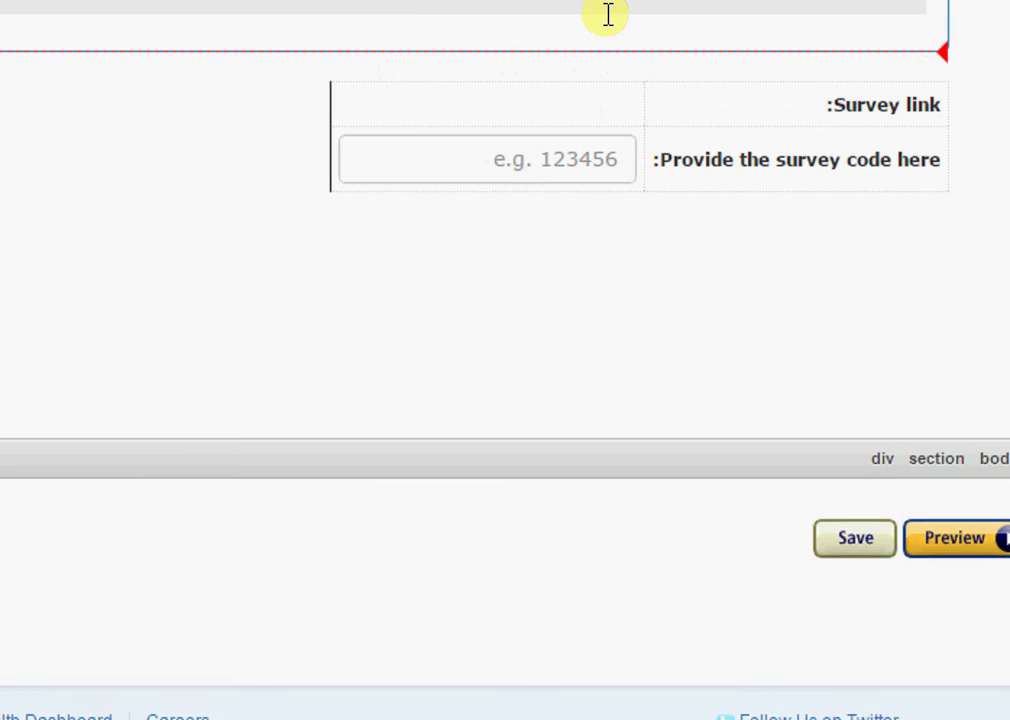
click(534, 137)
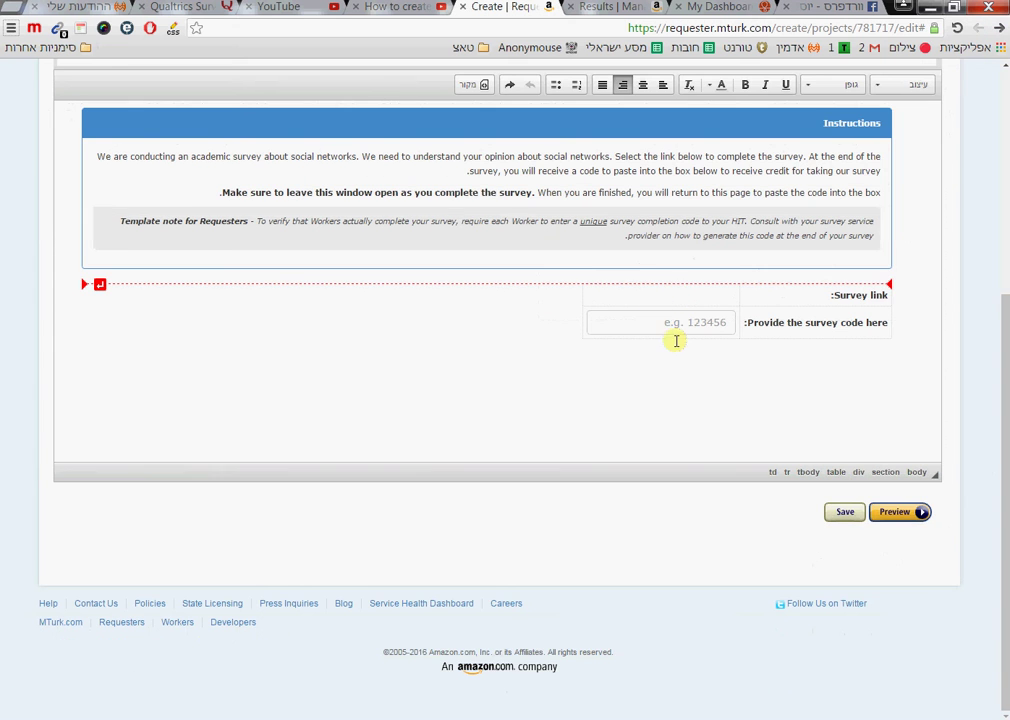
scroll(503, 237, up, 2)
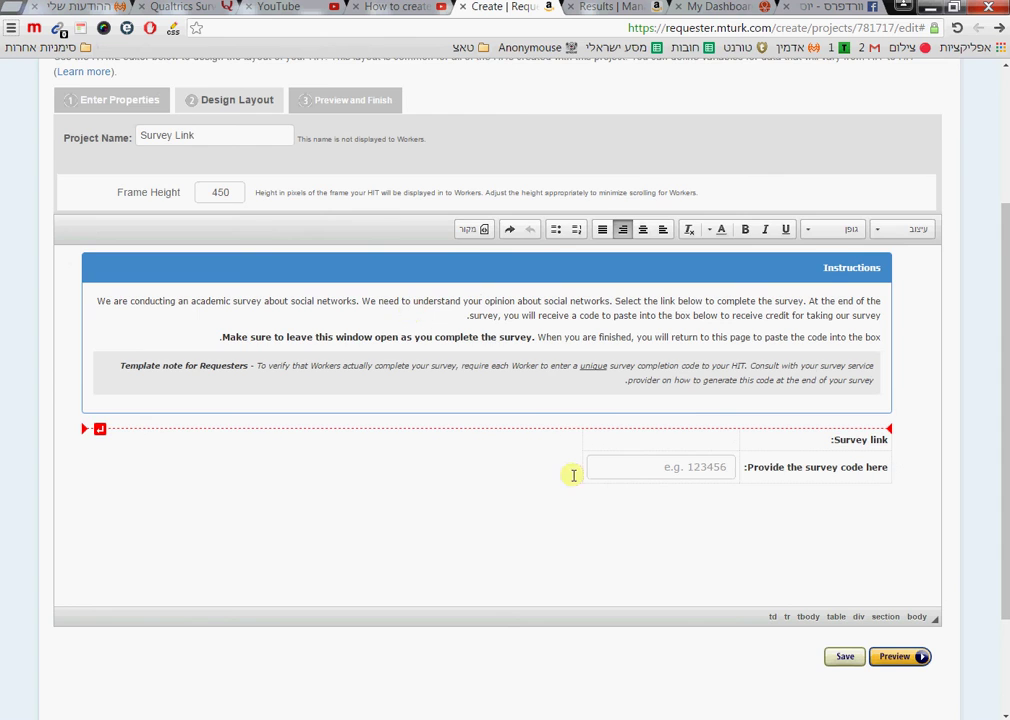
scroll(843, 549, down, 1)
scroll(860, 555, down, 1)
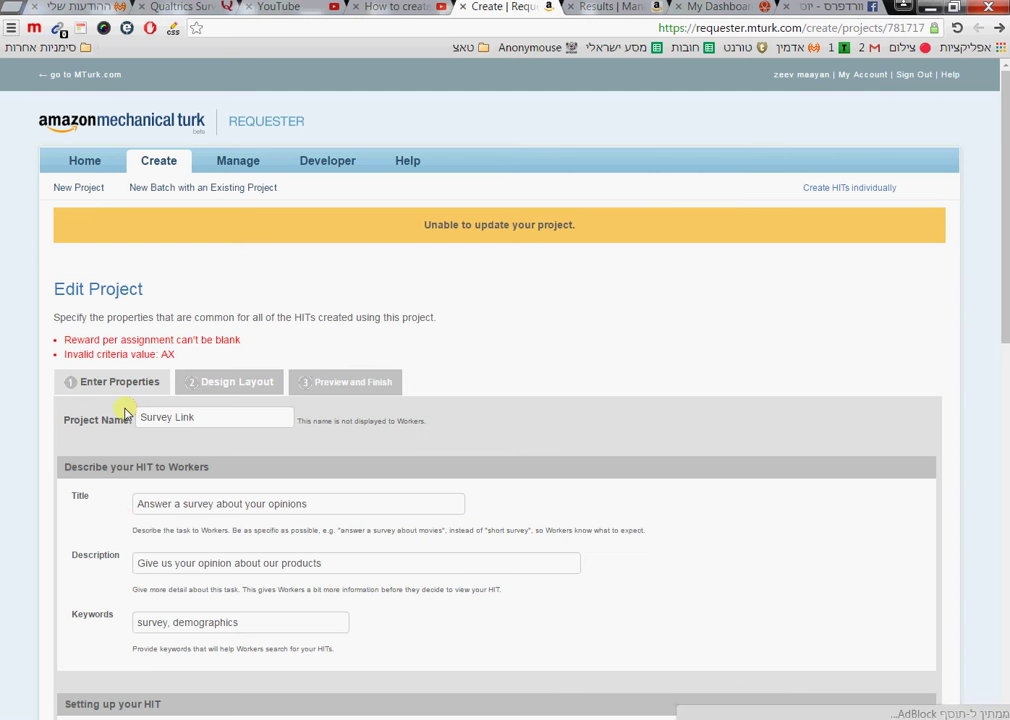
Step: Retry Design Layout and review the blank-reward and invalid AX value errors
scroll(169, 460, down, 5)
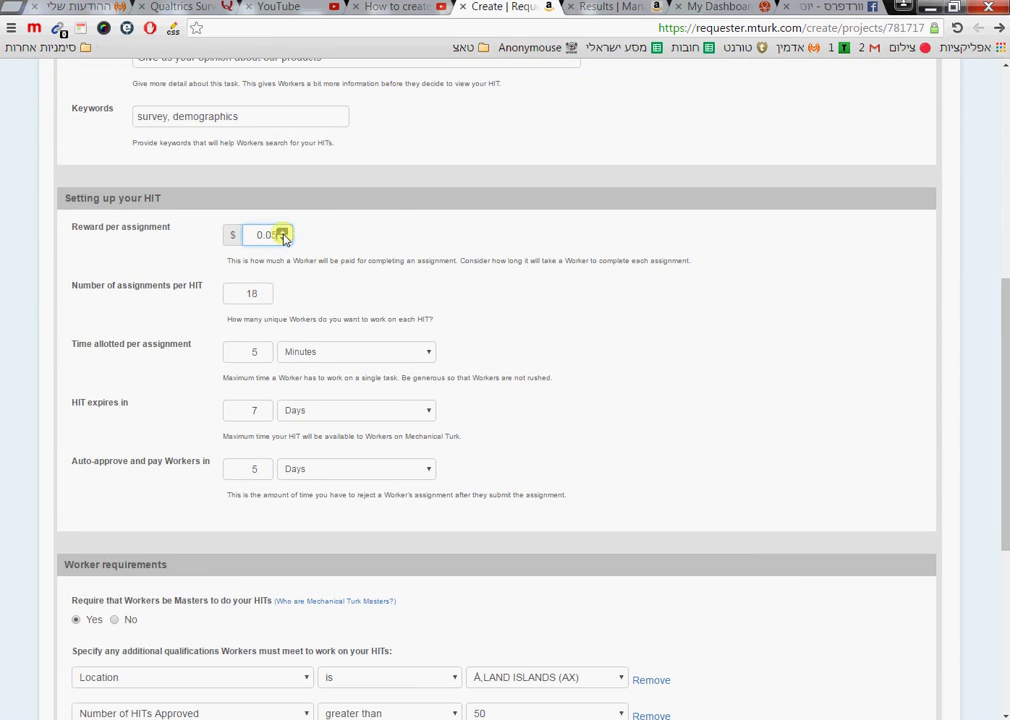
scroll(420, 388, down, 4)
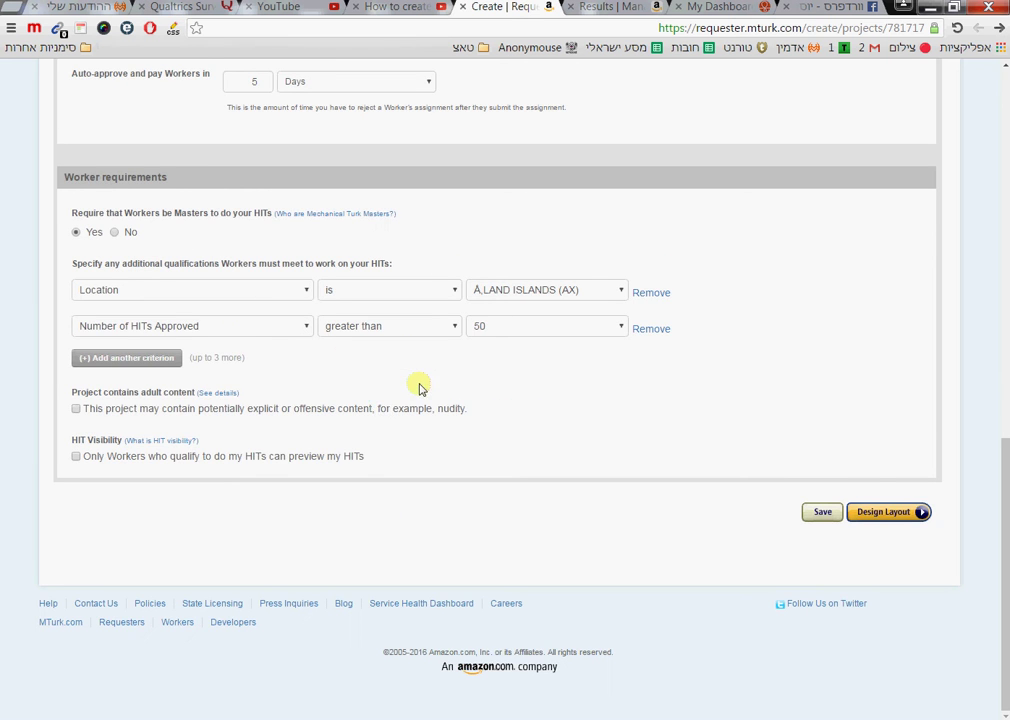
click(878, 513)
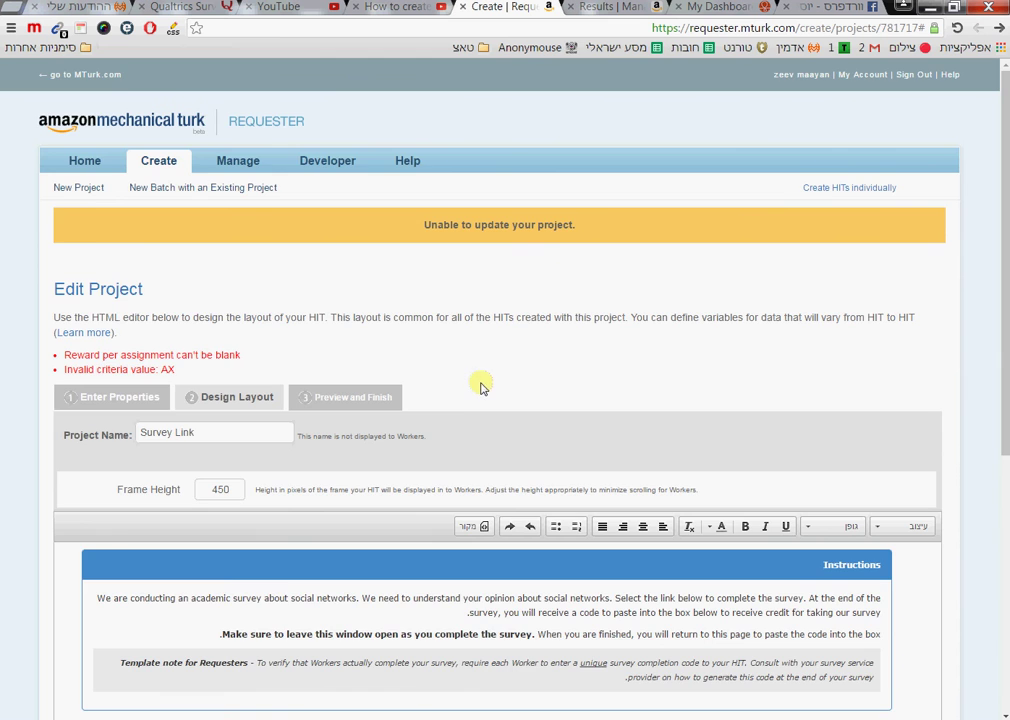
scroll(509, 376, down, 4)
Step: Preview the HIT, then finish to save the Survey Link project
click(902, 588)
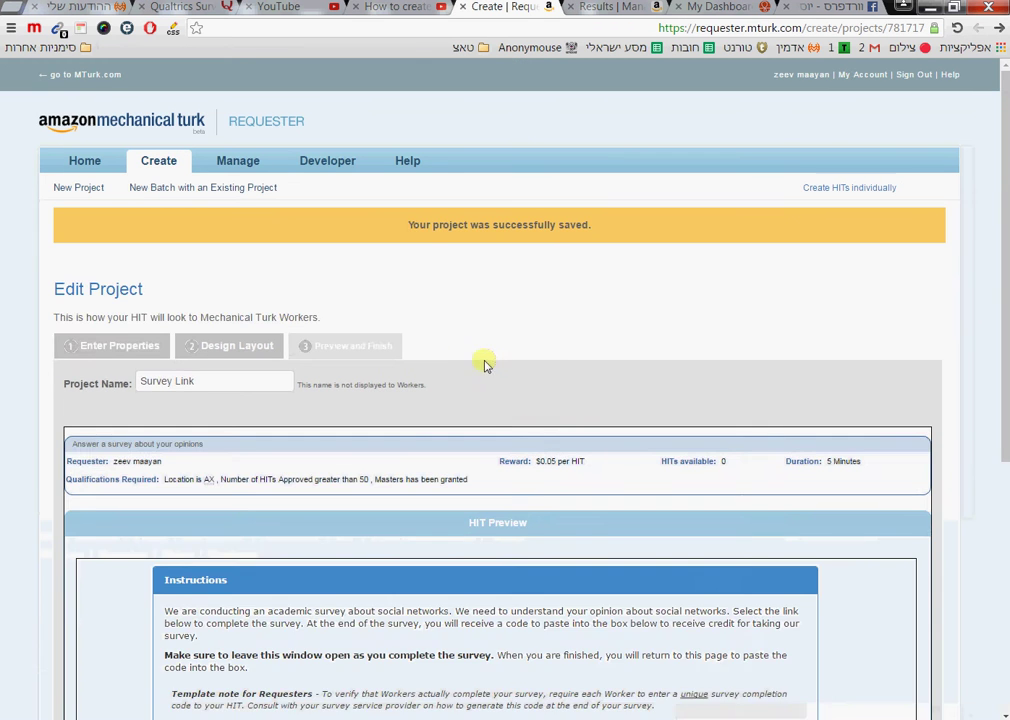
scroll(484, 365, down, 5)
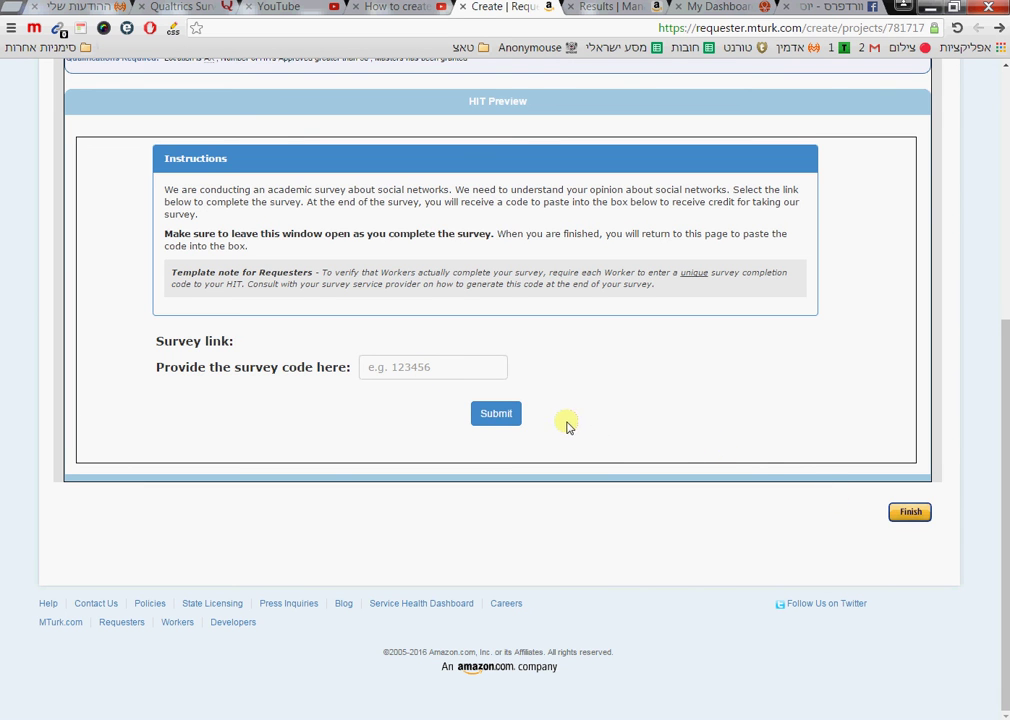
scroll(683, 440, up, 2)
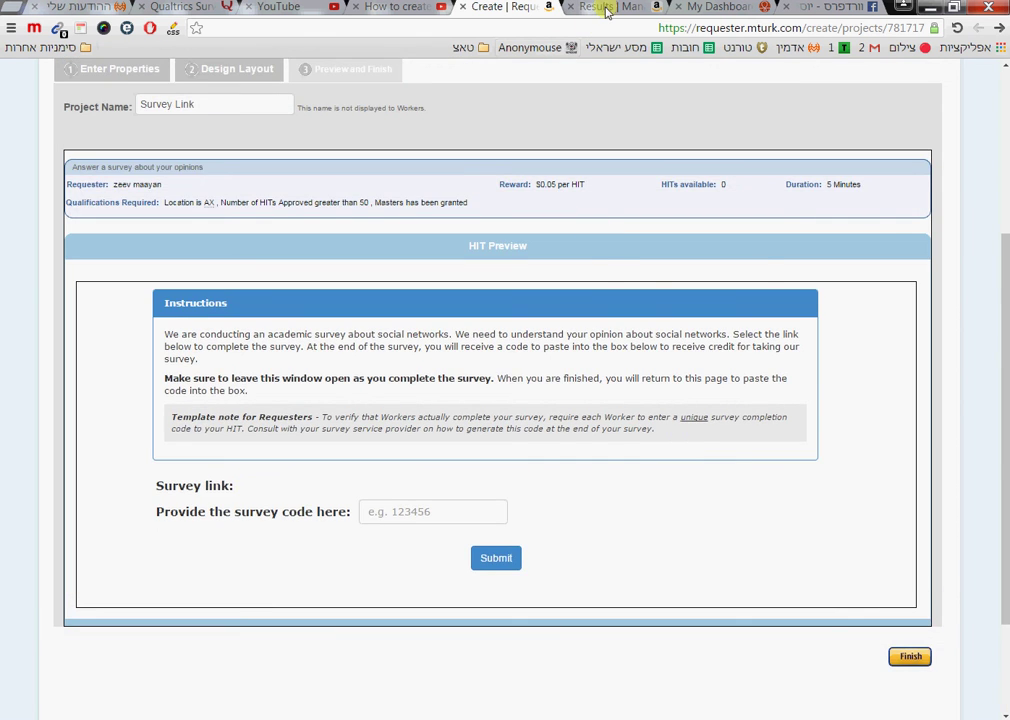
click(600, 7)
scroll(583, 251, up, 3)
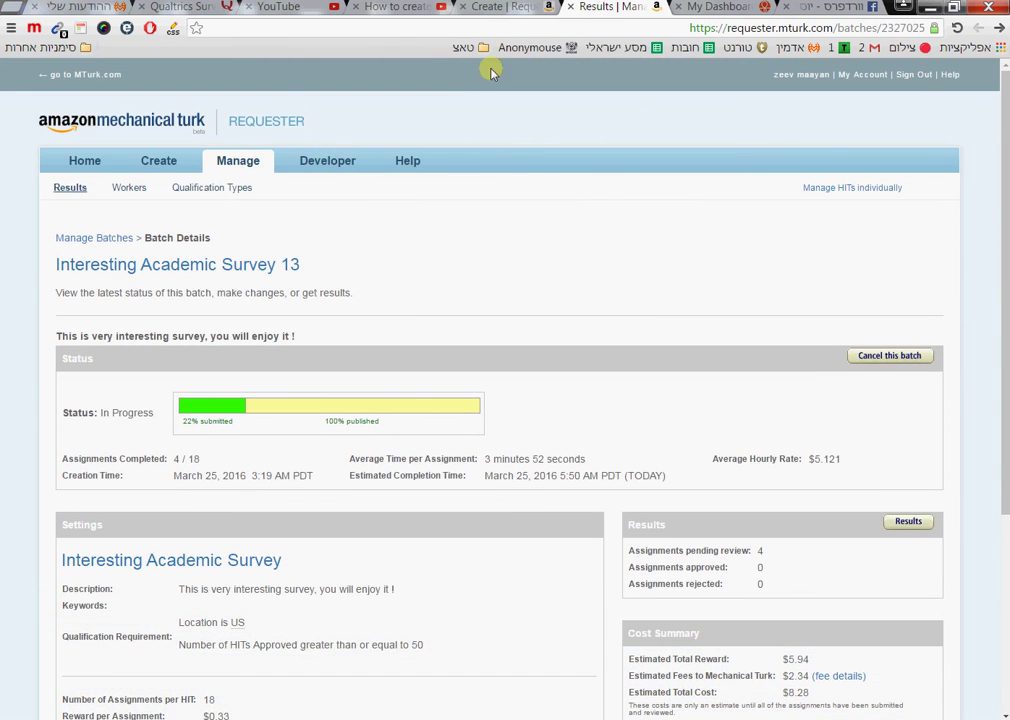
click(515, 10)
scroll(910, 515, down, 2)
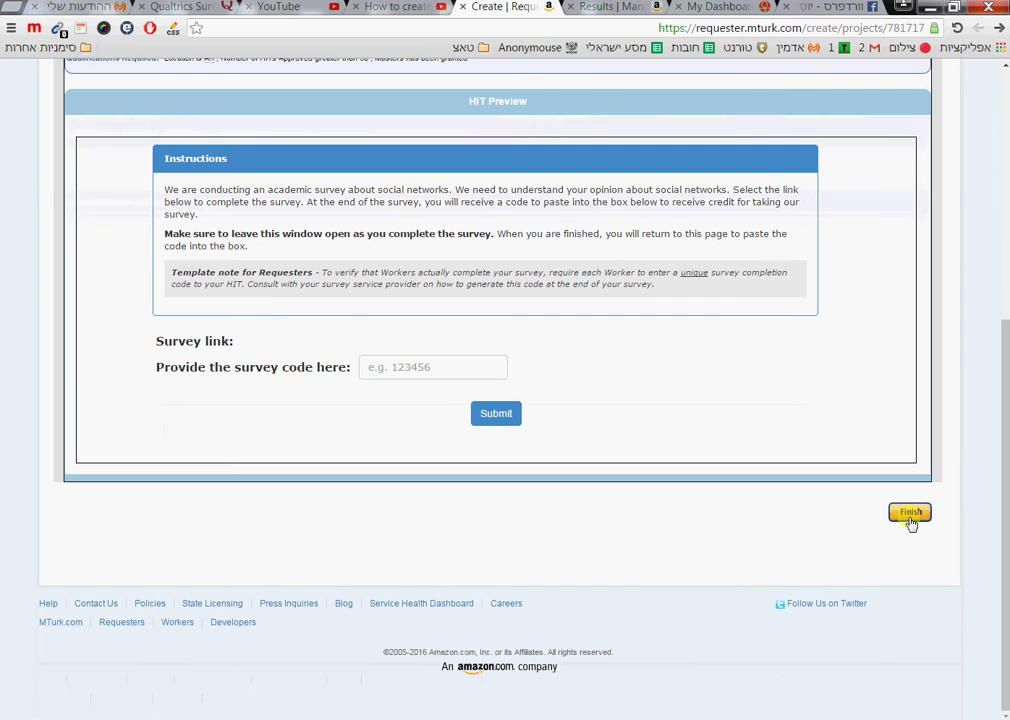
click(910, 513)
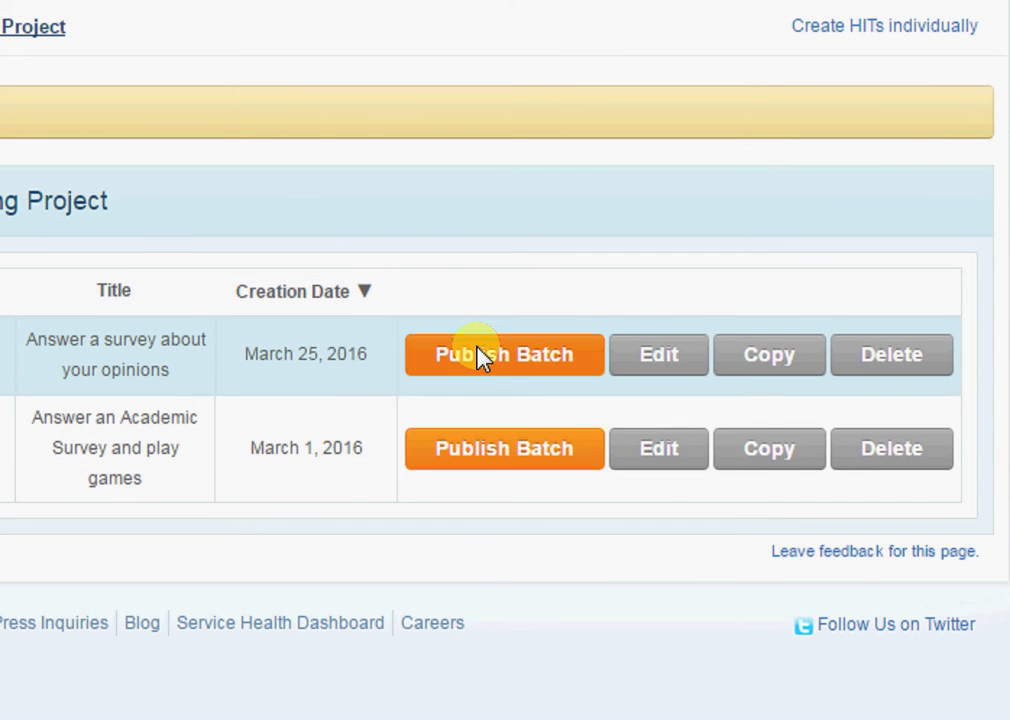
Step: Start a batch from the new project and review its 18-assignment, $1.26 cost summary
click(480, 358)
scroll(425, 392, down, 5)
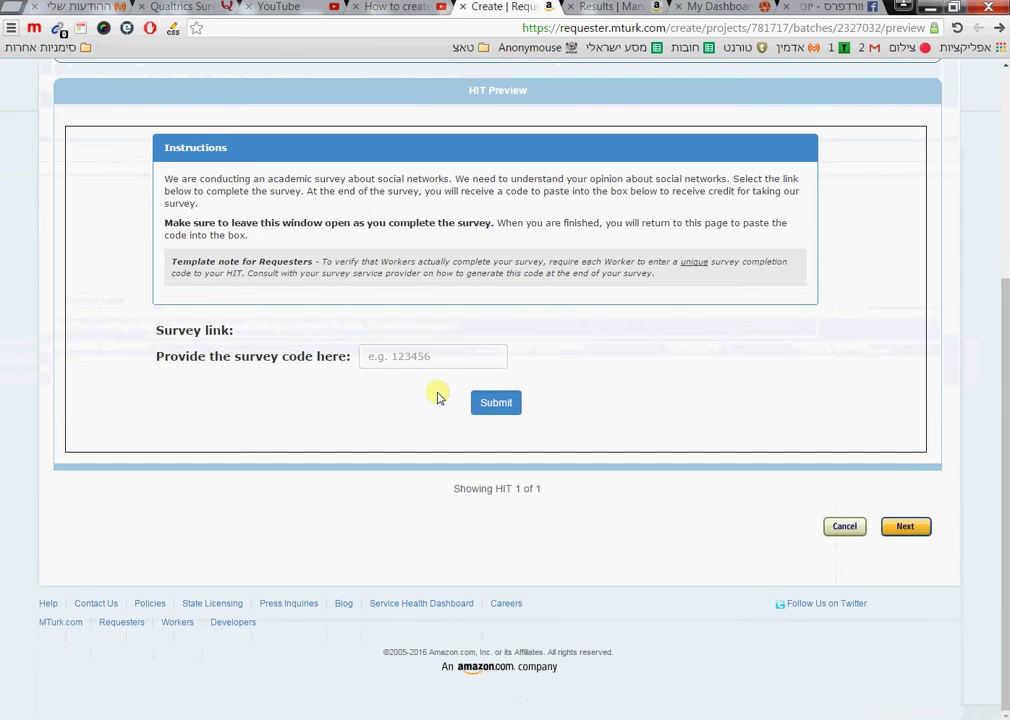
click(917, 524)
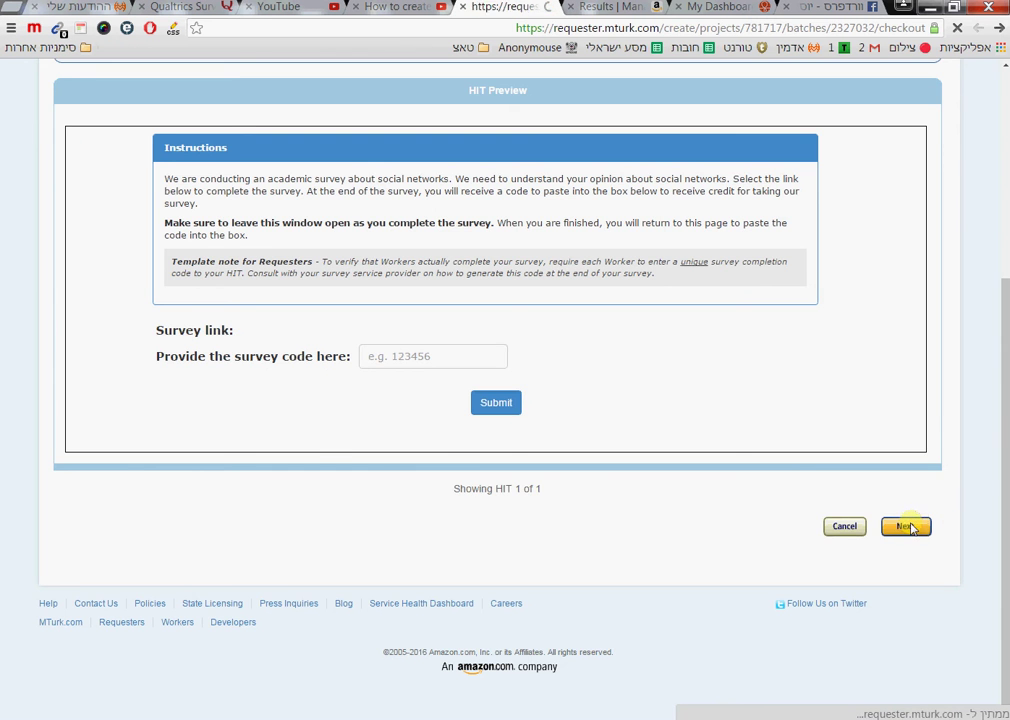
scroll(417, 398, down, 2)
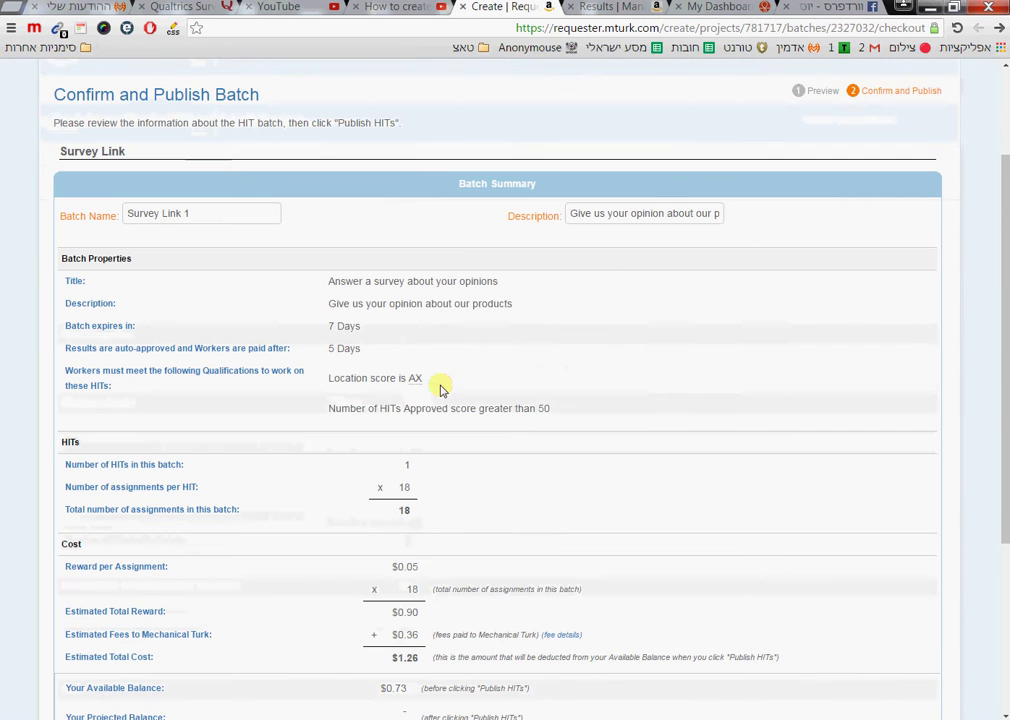
scroll(392, 247, down, 4)
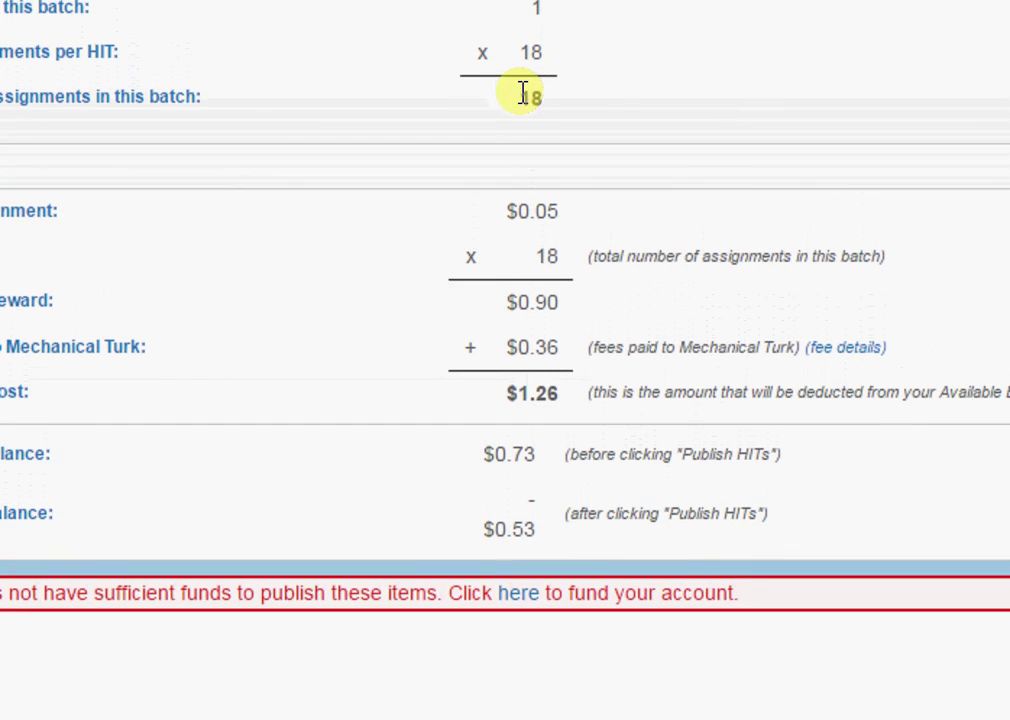
double_click(408, 224)
click(548, 122)
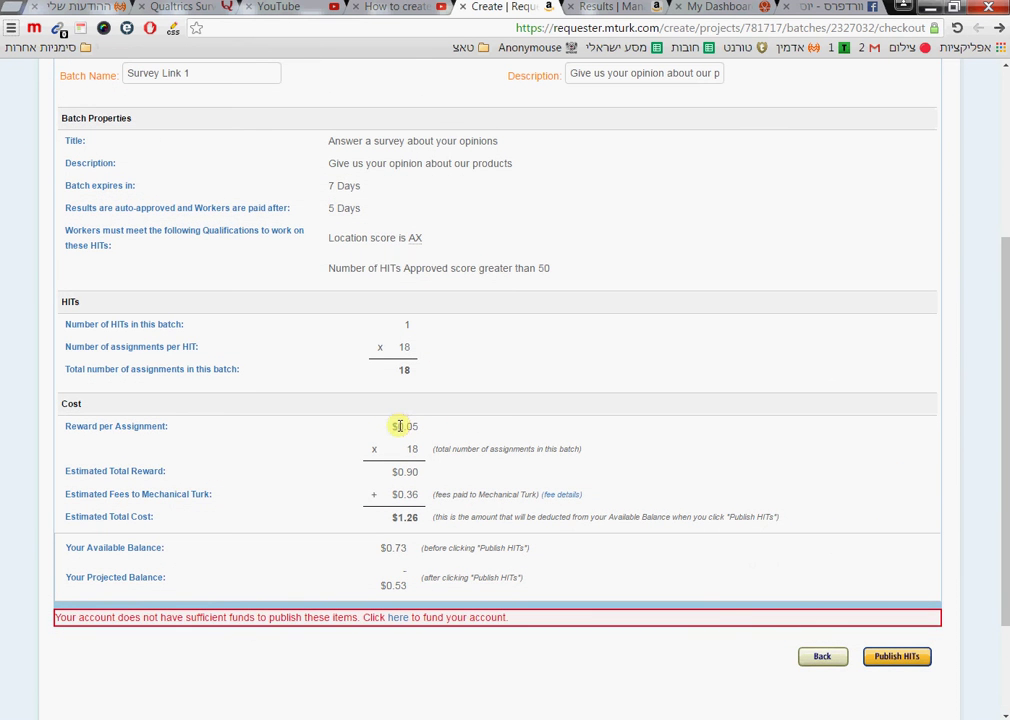
scroll(406, 425, down, 3)
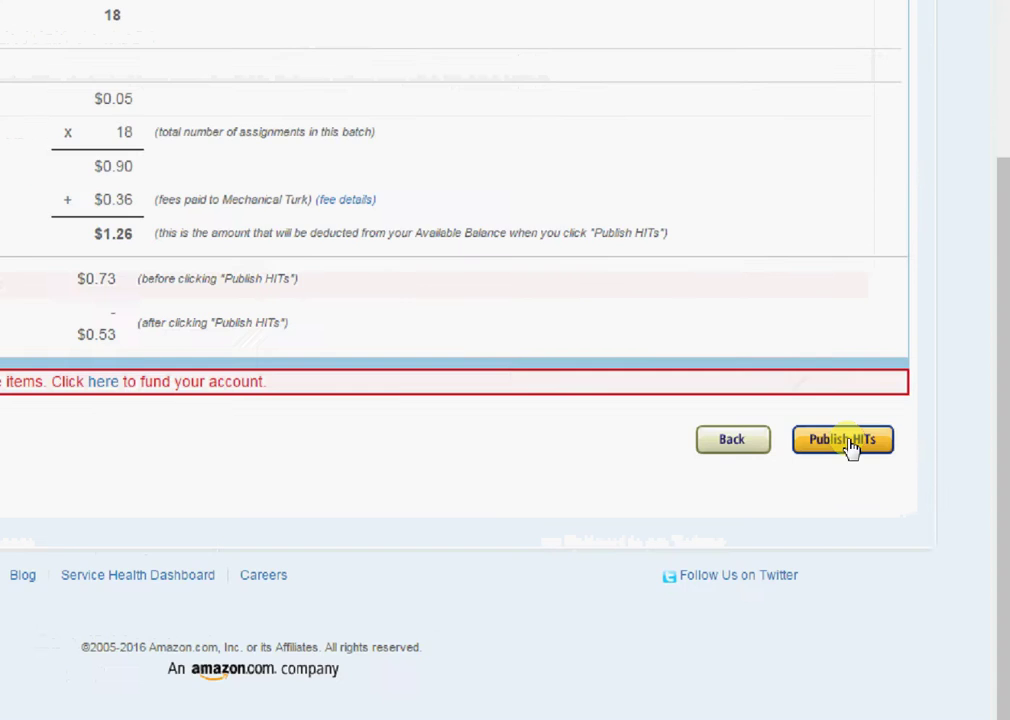
scroll(320, 343, up, 5)
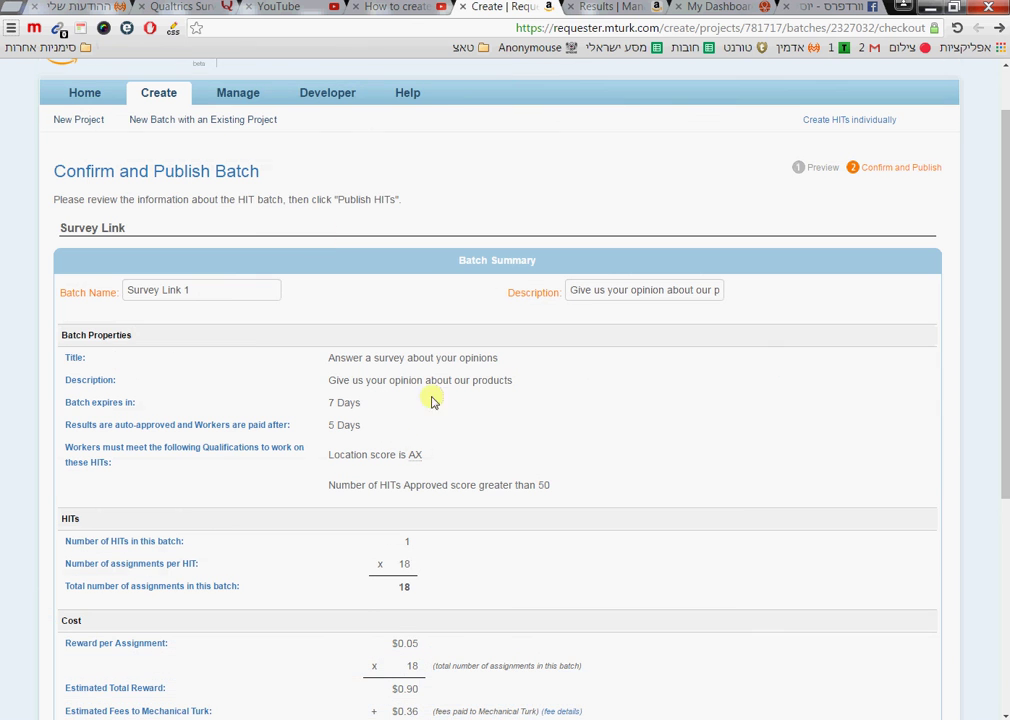
Step: Open the Academic Survey 3 batch, currently Pending Review, from Manage
click(238, 96)
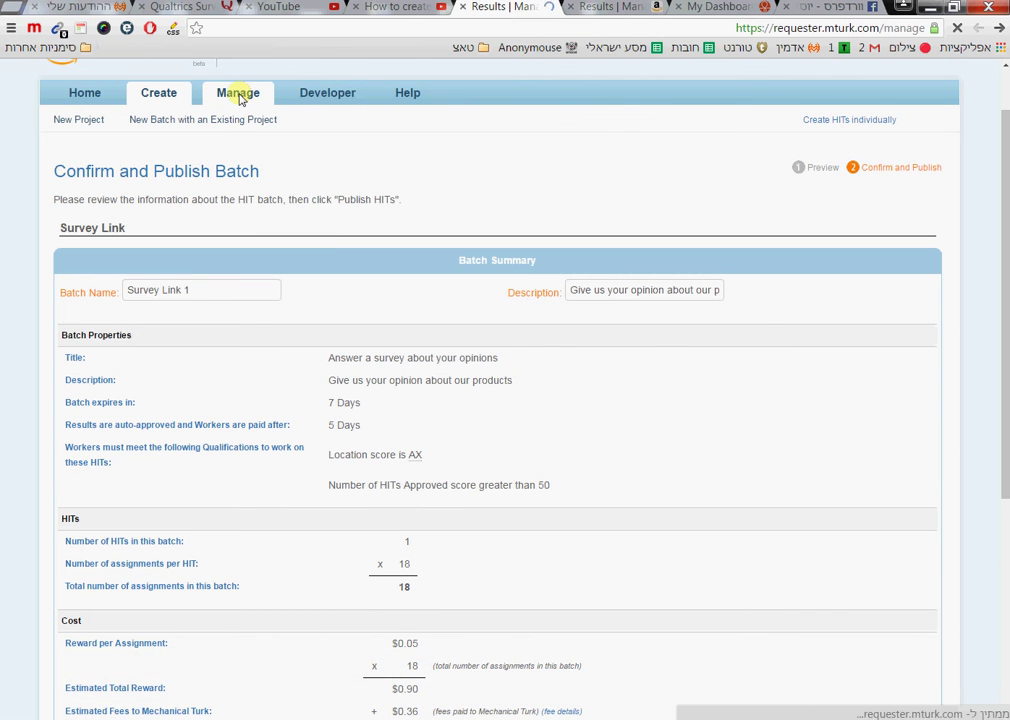
scroll(174, 355, down, 2)
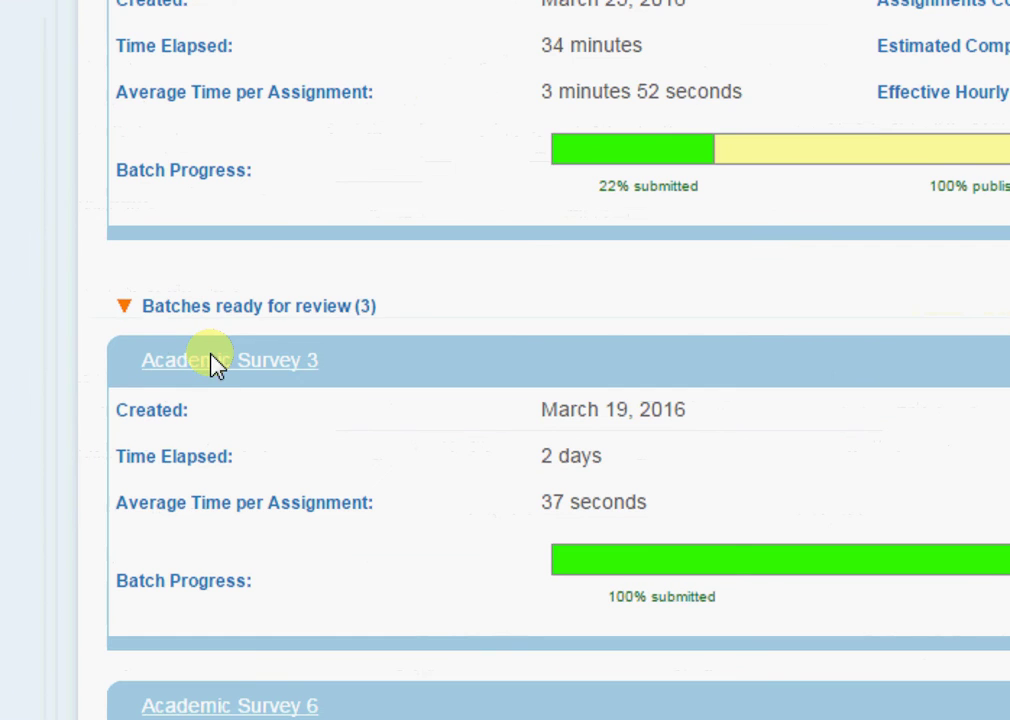
click(216, 364)
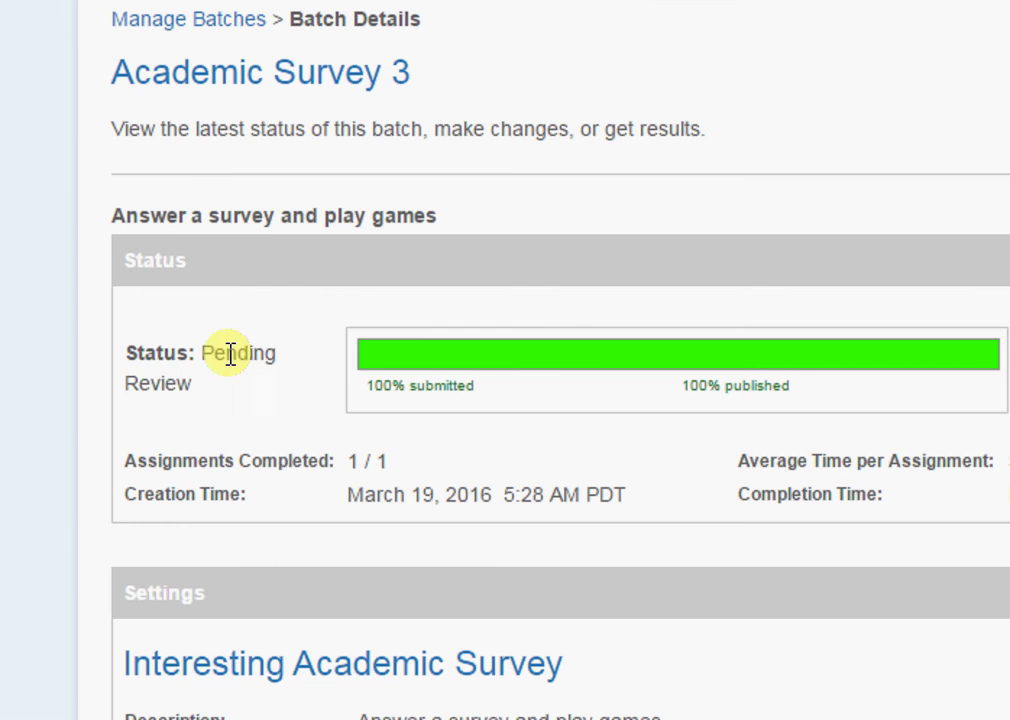
drag(114, 405, 83, 423)
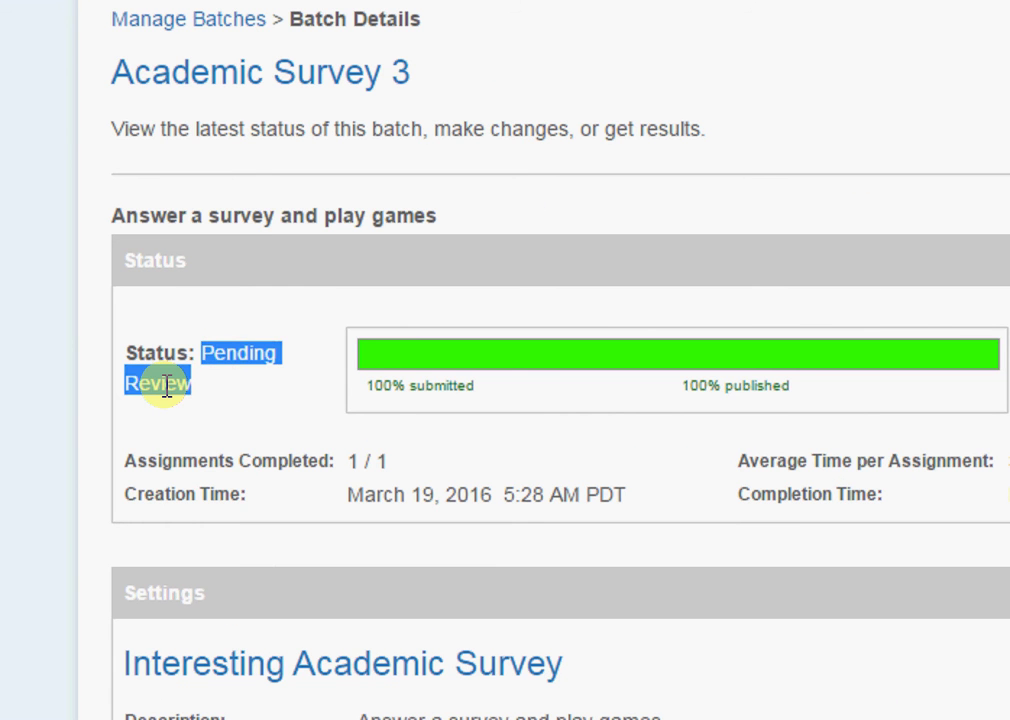
drag(166, 390, 203, 367)
click(176, 378)
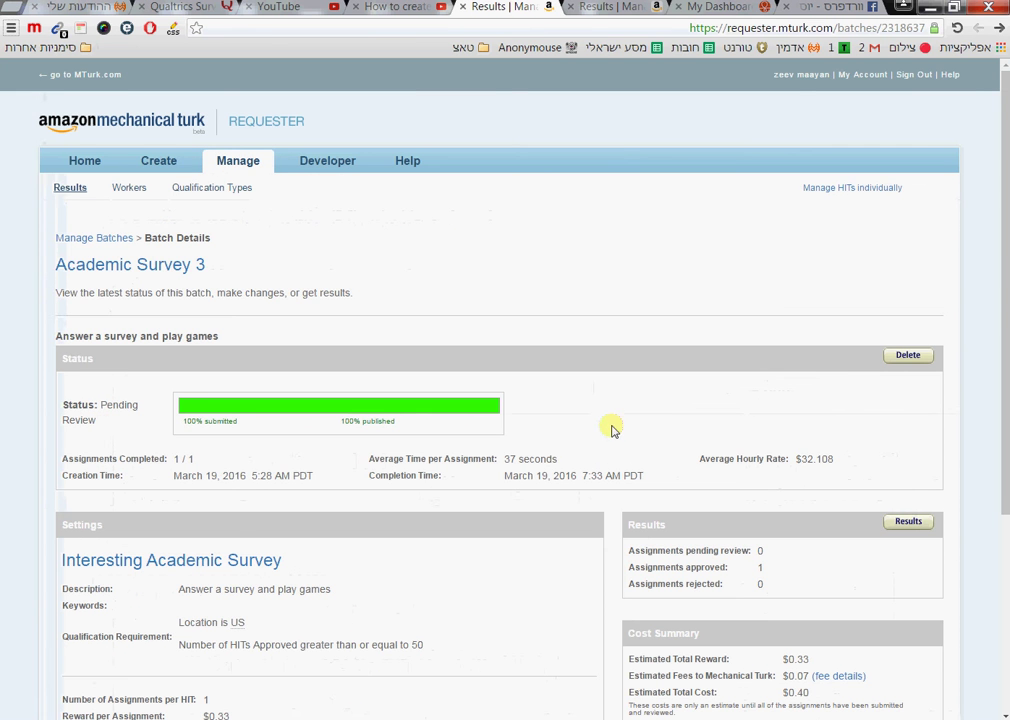
scroll(645, 401, down, 3)
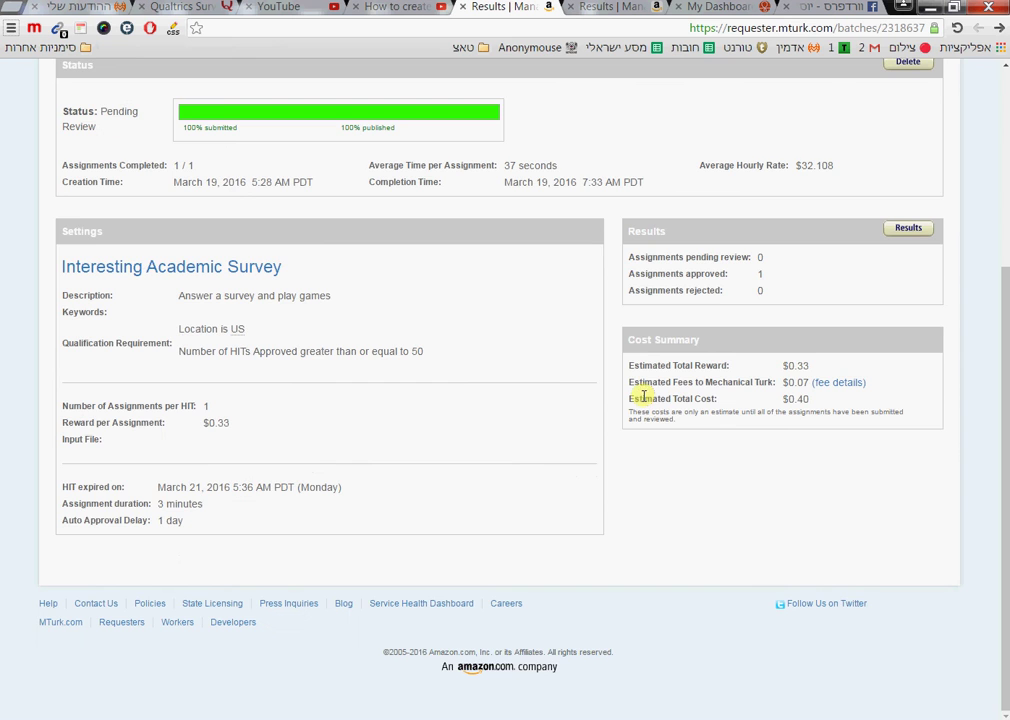
scroll(952, 370, up, 2)
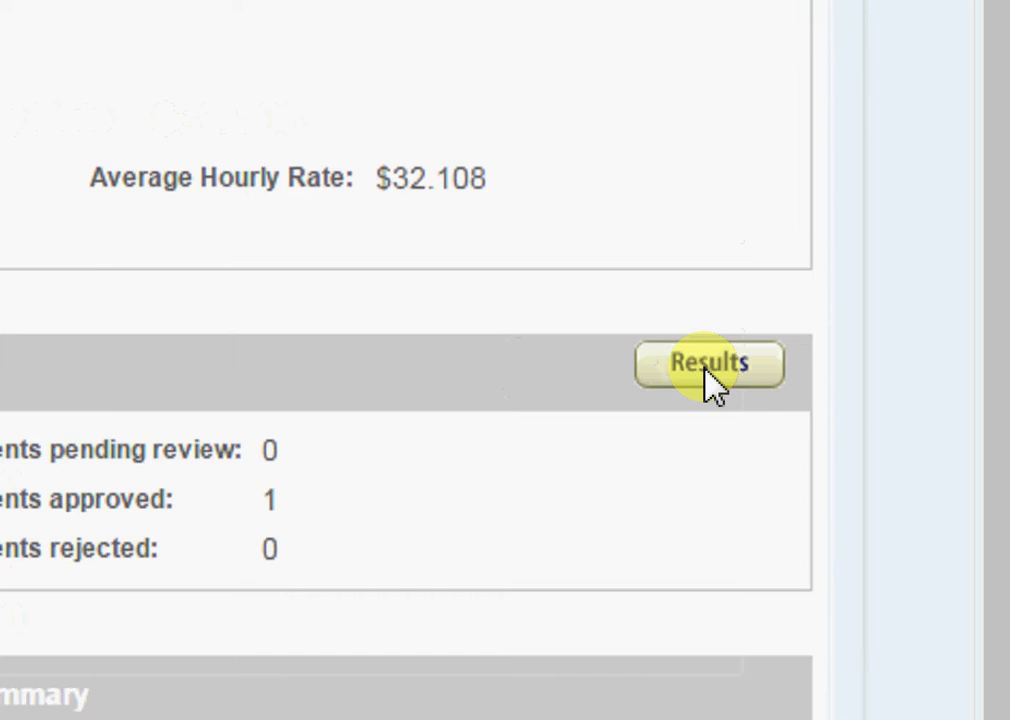
Step: Approve all its results and reload to confirm the status is Reviewed
click(600, 380)
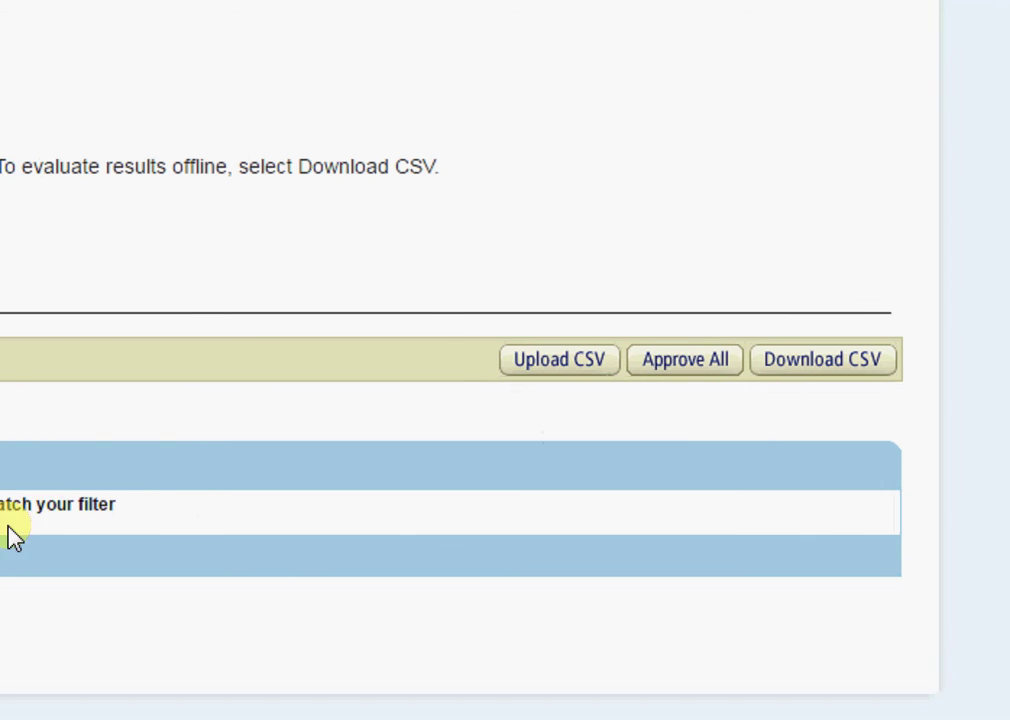
drag(79, 503, 311, 503)
click(596, 480)
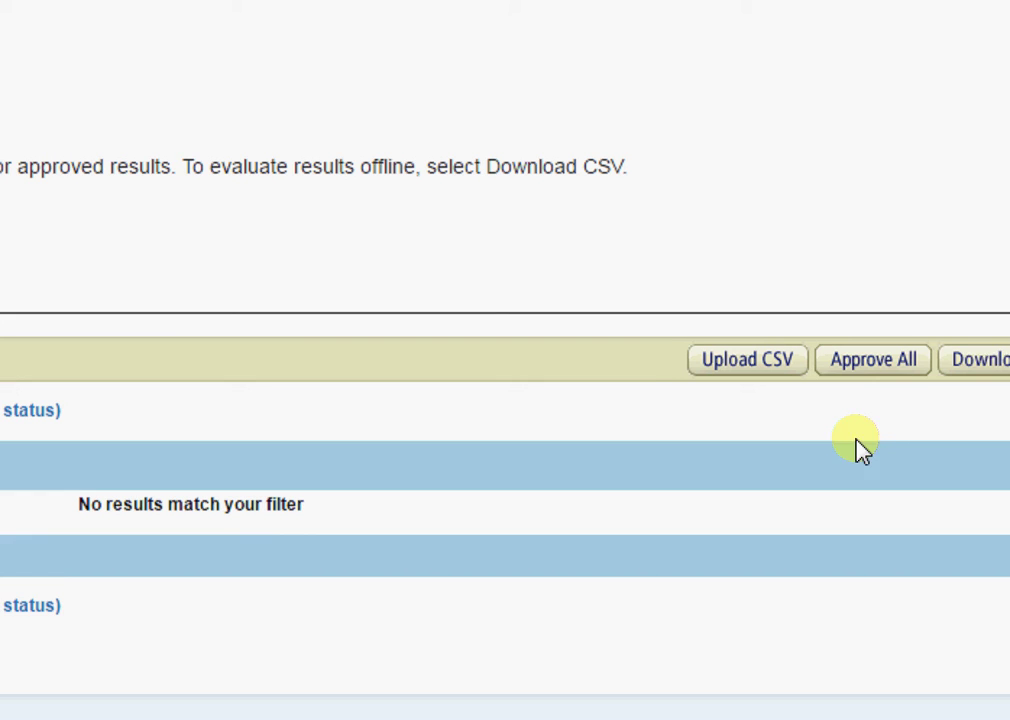
click(873, 358)
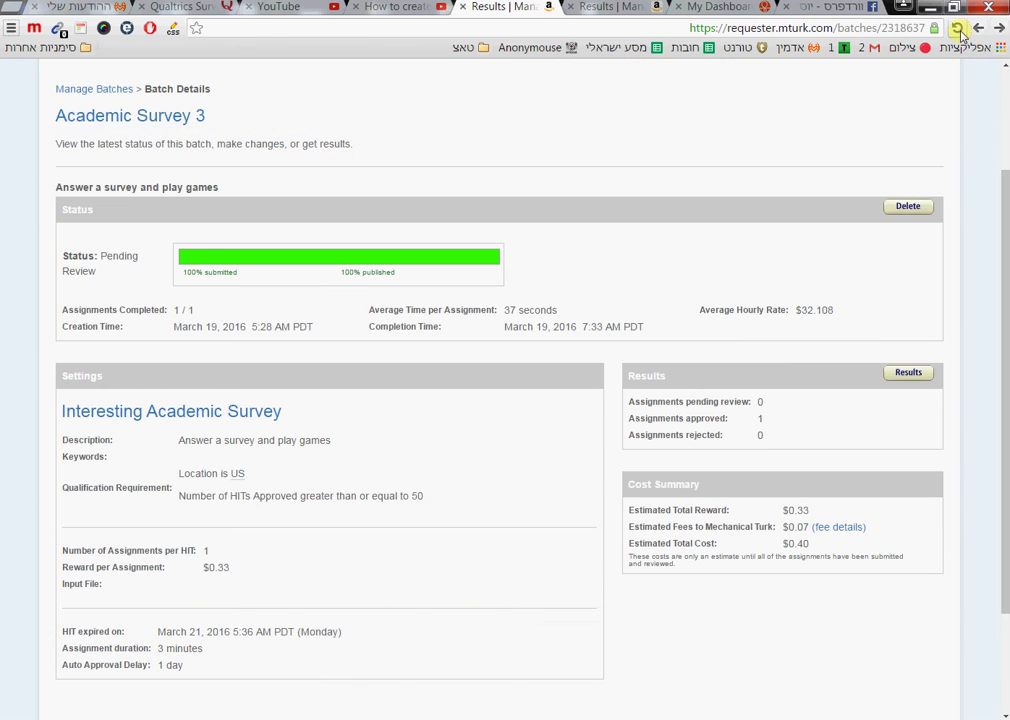
click(957, 28)
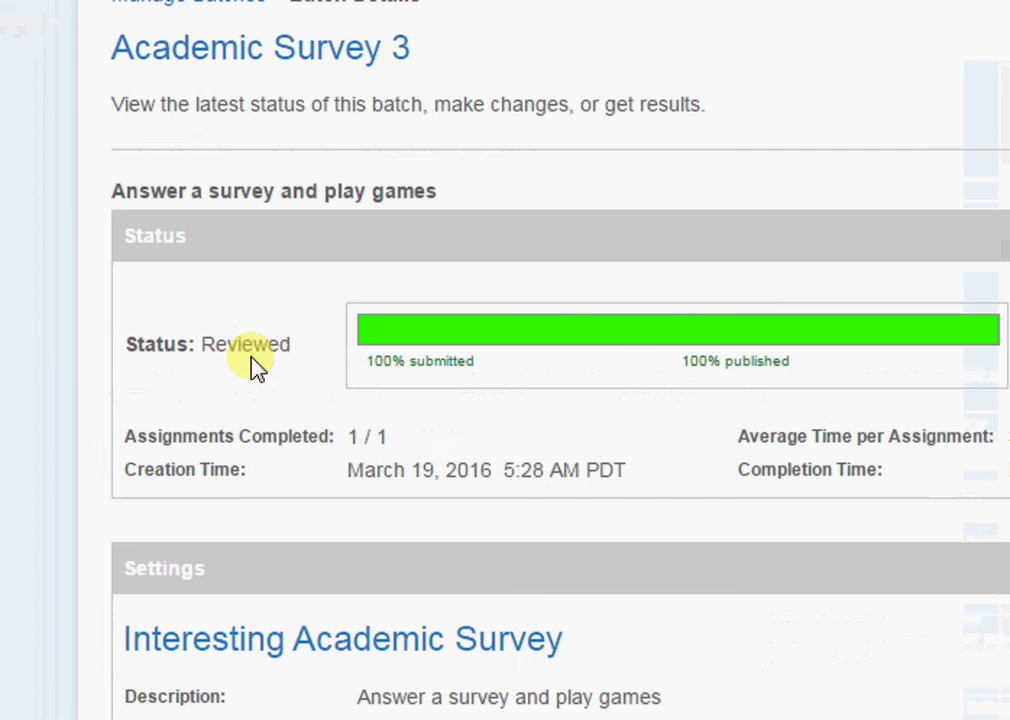
drag(203, 345, 345, 343)
click(345, 343)
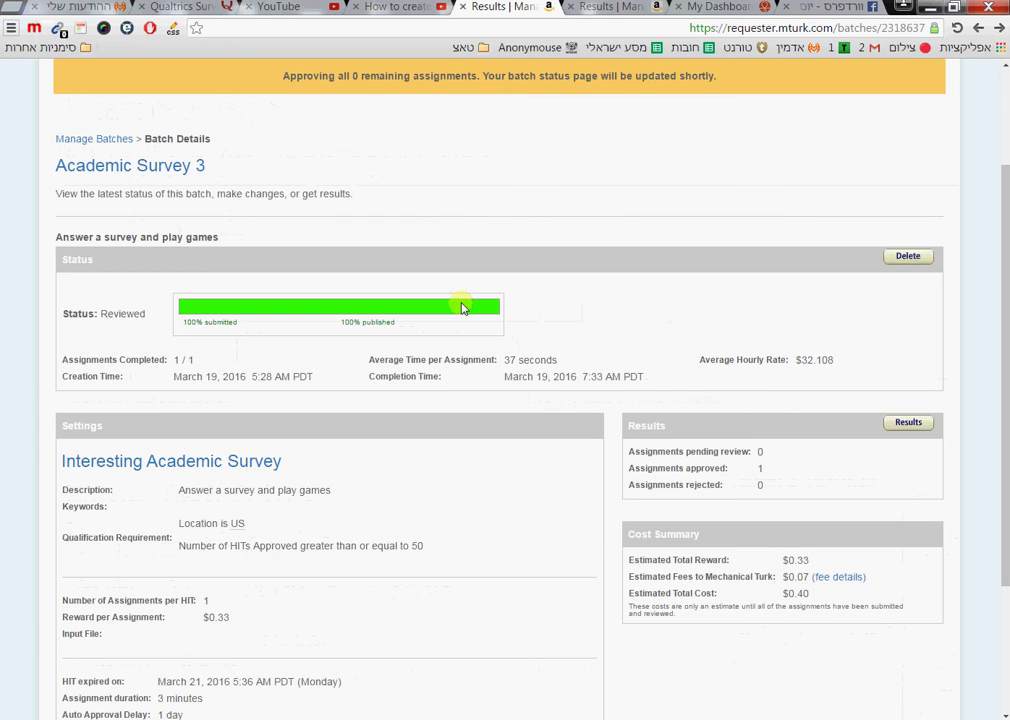
Step: Review Interesting Academic Survey 13: In Progress, 22% submitted, 18 assignments per HIT
click(613, 7)
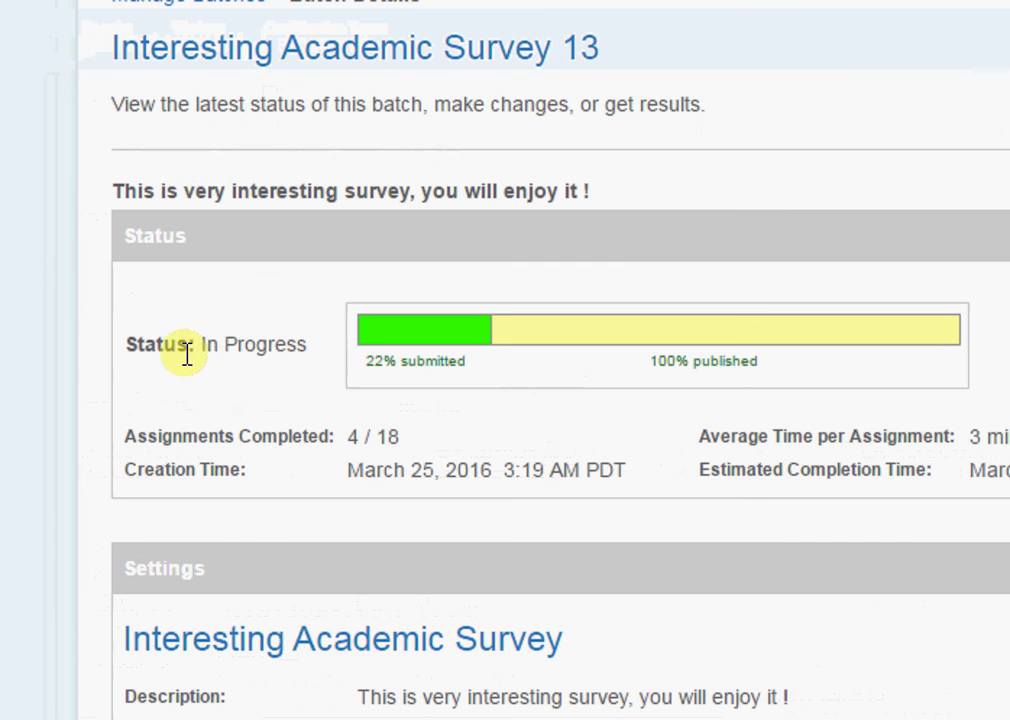
drag(95, 413, 134, 414)
click(189, 423)
drag(366, 363, 462, 379)
click(600, 378)
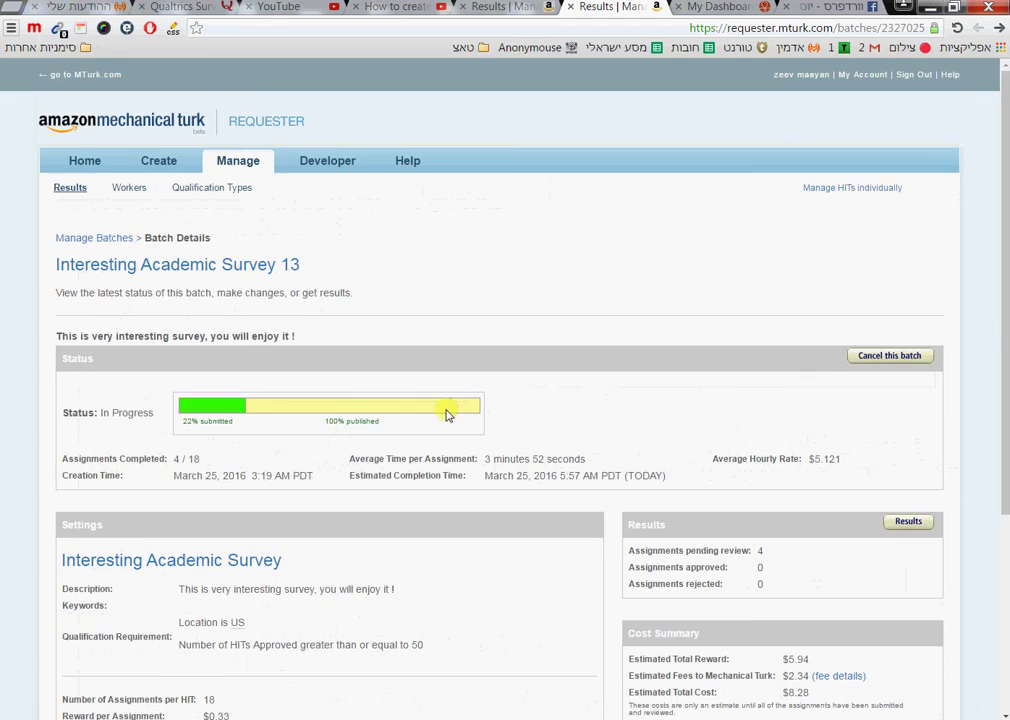
scroll(530, 388, down, 3)
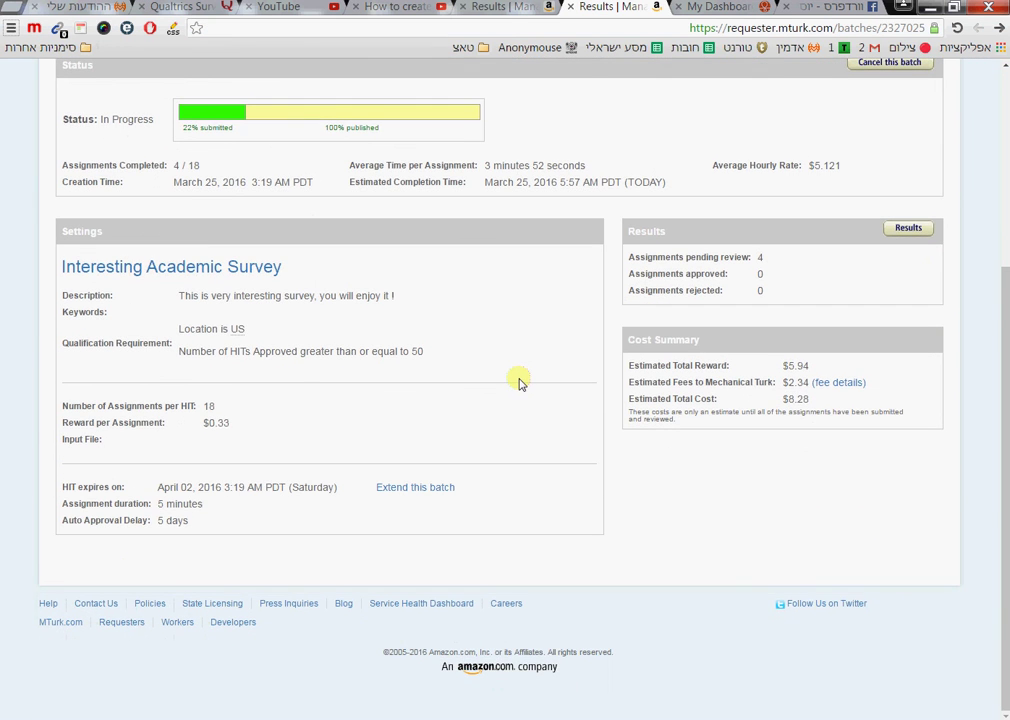
scroll(507, 420, up, 1)
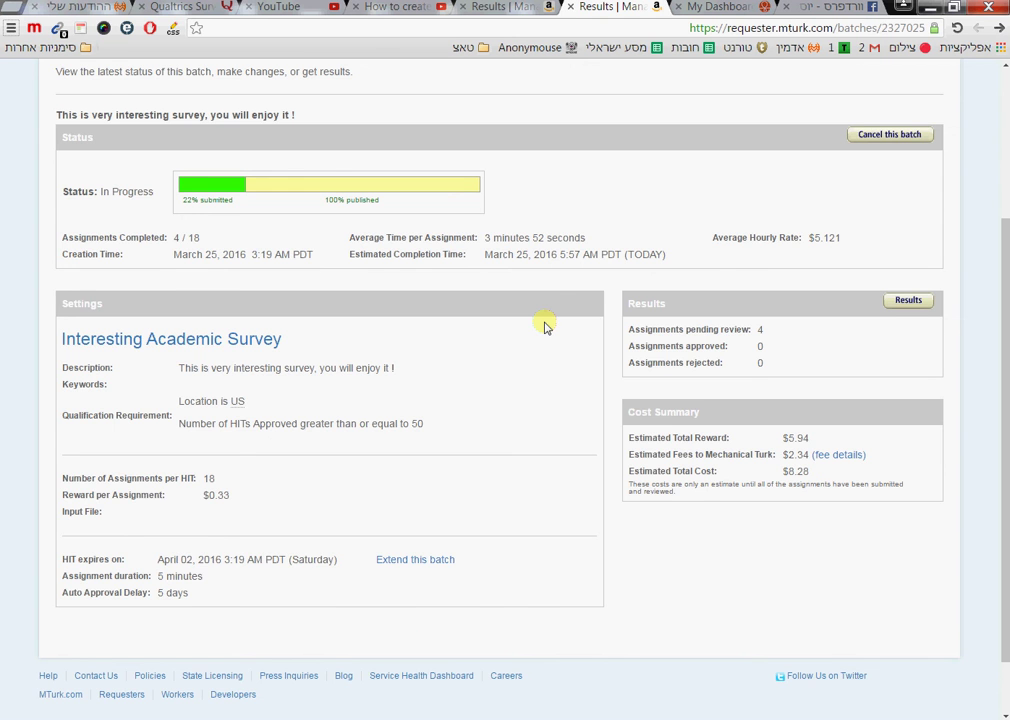
scroll(545, 327, up, 1)
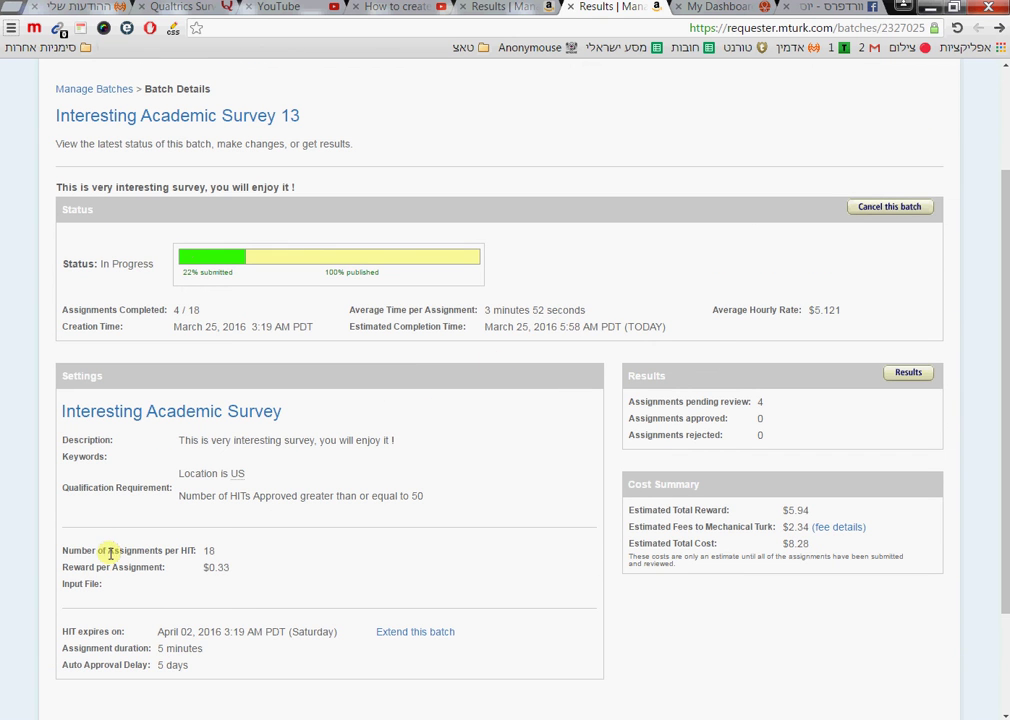
drag(134, 547, 205, 548)
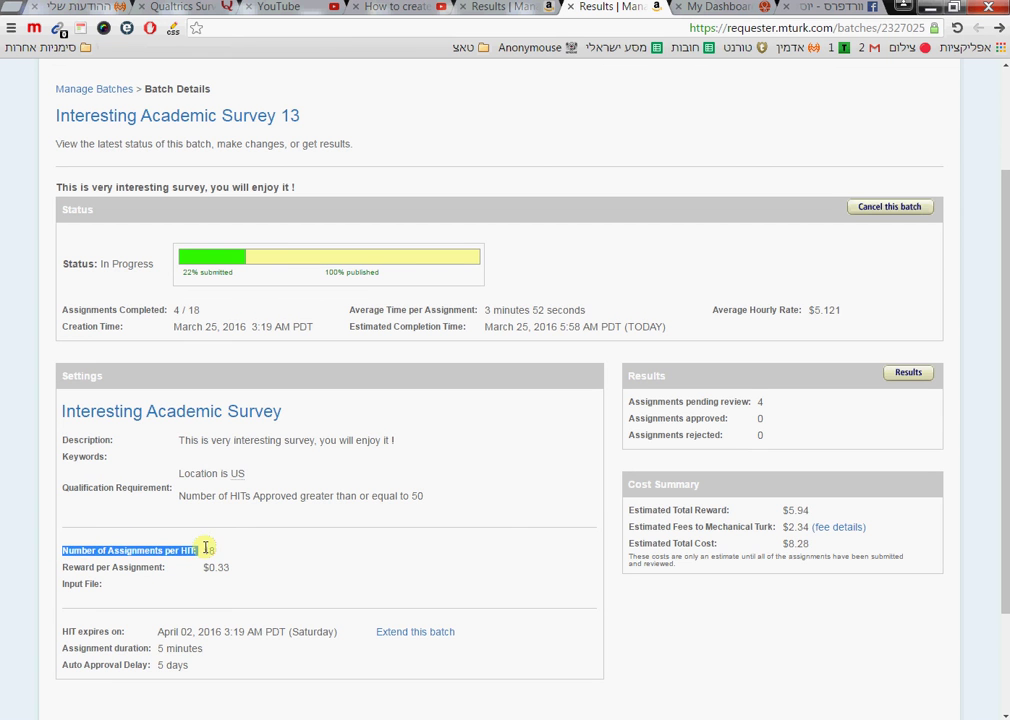
drag(60, 566, 80, 553)
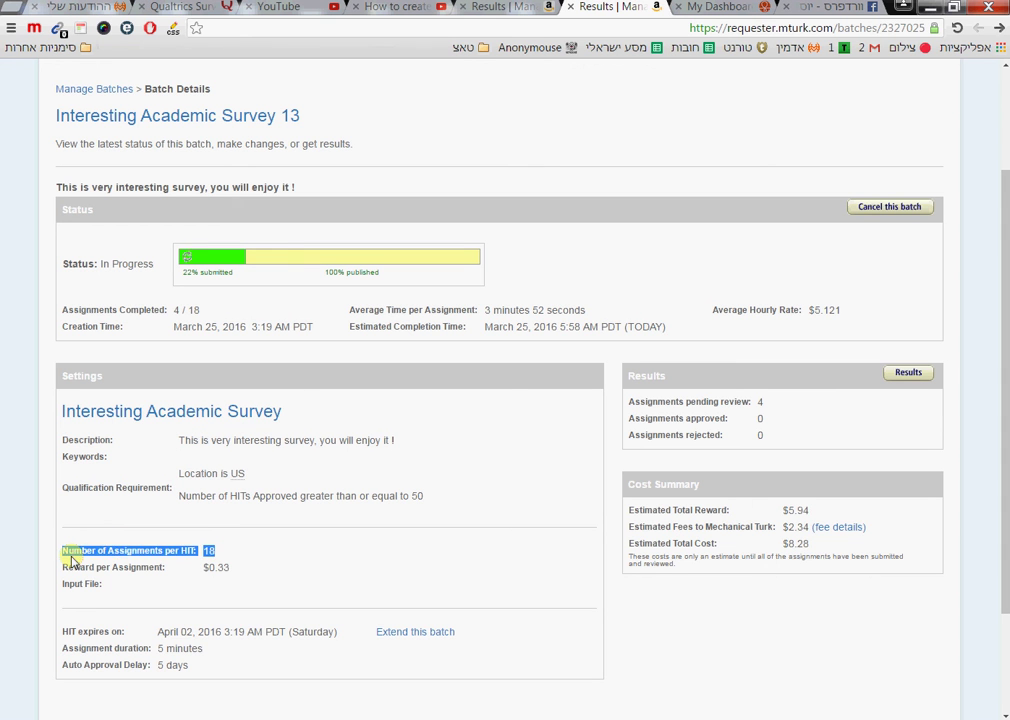